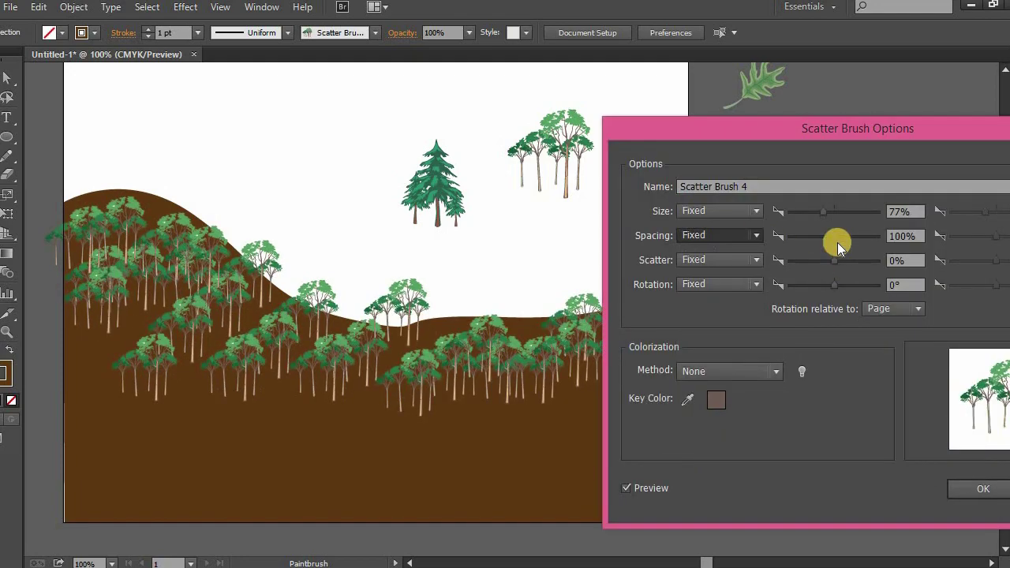
- Set the tree brush size to Random with the maximum raised to 85%
click(756, 211)
click(737, 240)
drag(987, 208, 1001, 223)
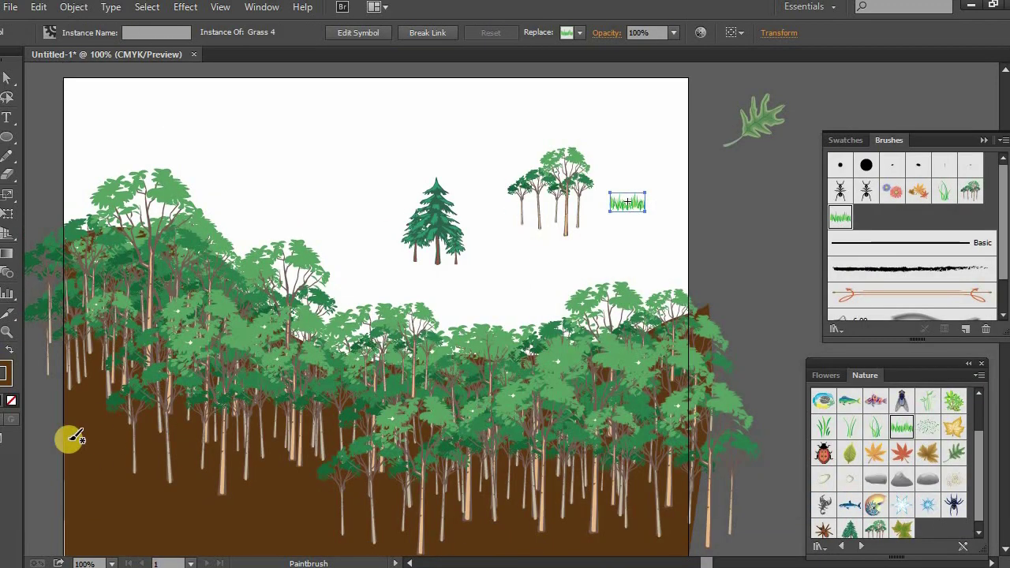
- Paint several grass strokes across the lower ground
mouse_move(71, 440)
mouse_down()
mouse_move(79, 499)
mouse_move(244, 456)
mouse_move(418, 474)
mouse_up()
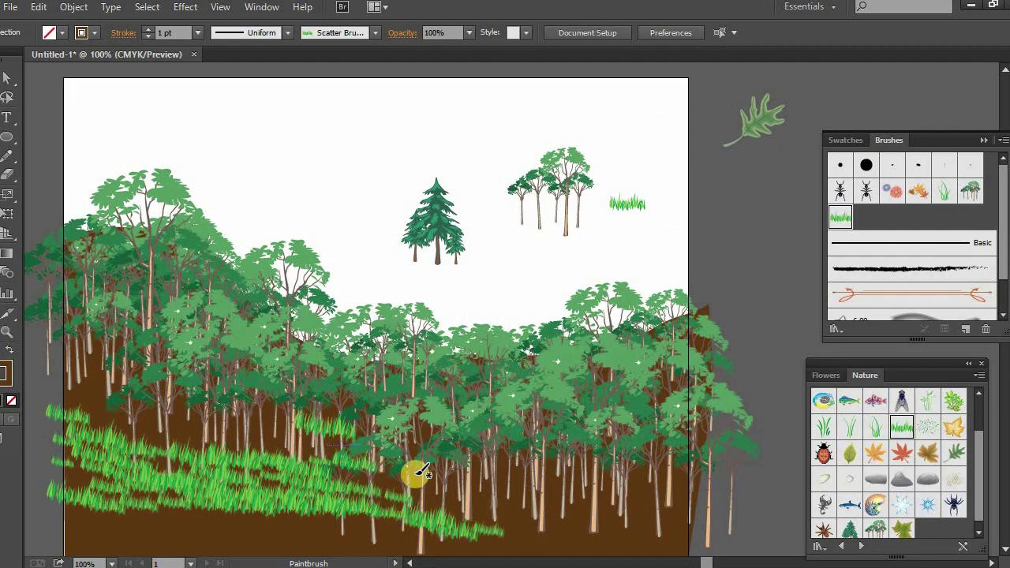
scroll(418, 474, down, 2)
drag(473, 451, 704, 442)
drag(63, 450, 35, 442)
- Give the grass brush random scatter, rotation and spacing, and apply it to existing strokes
double_click(839, 217)
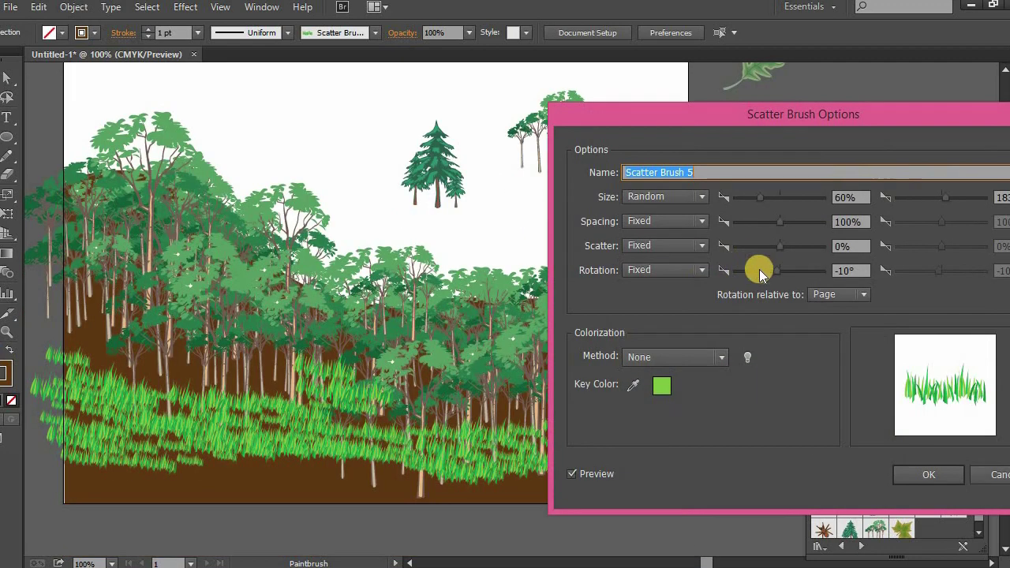
click(684, 275)
drag(780, 245, 778, 248)
click(647, 243)
drag(938, 246, 945, 226)
click(667, 221)
click(647, 236)
click(929, 475)
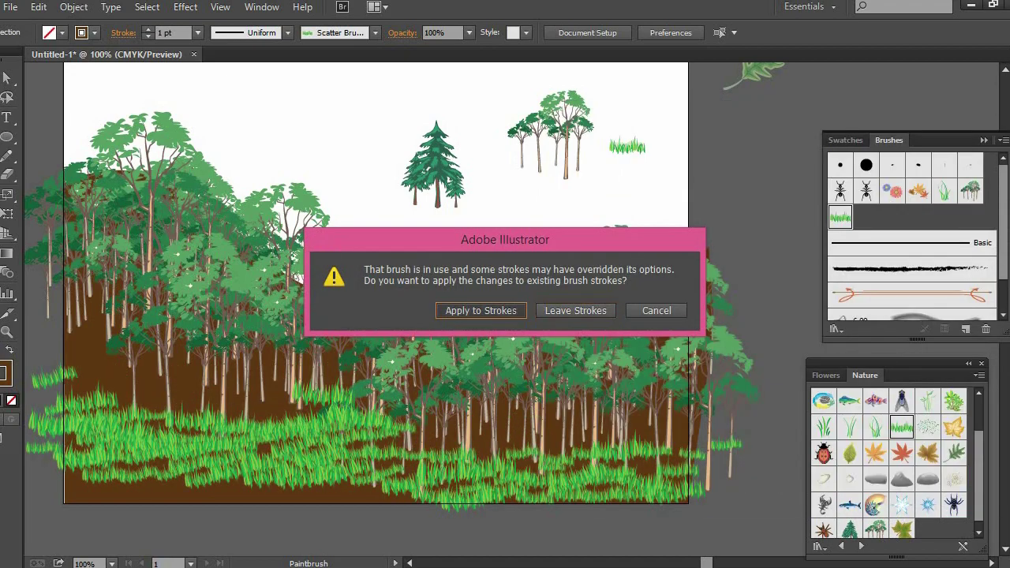
click(421, 307)
drag(503, 475, 585, 456)
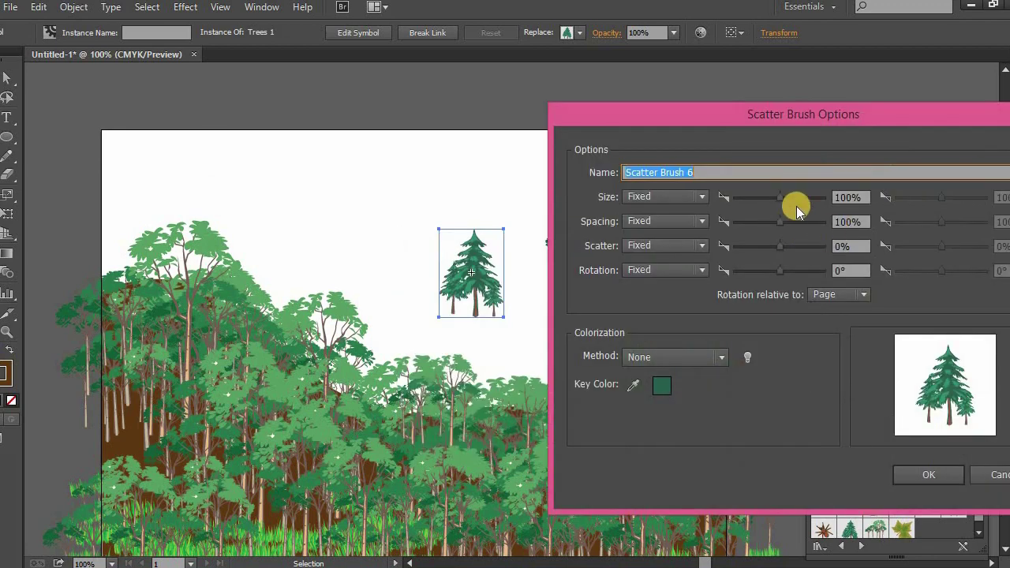
- Create the pine scatter brush with random spacing starting at 10%
click(915, 466)
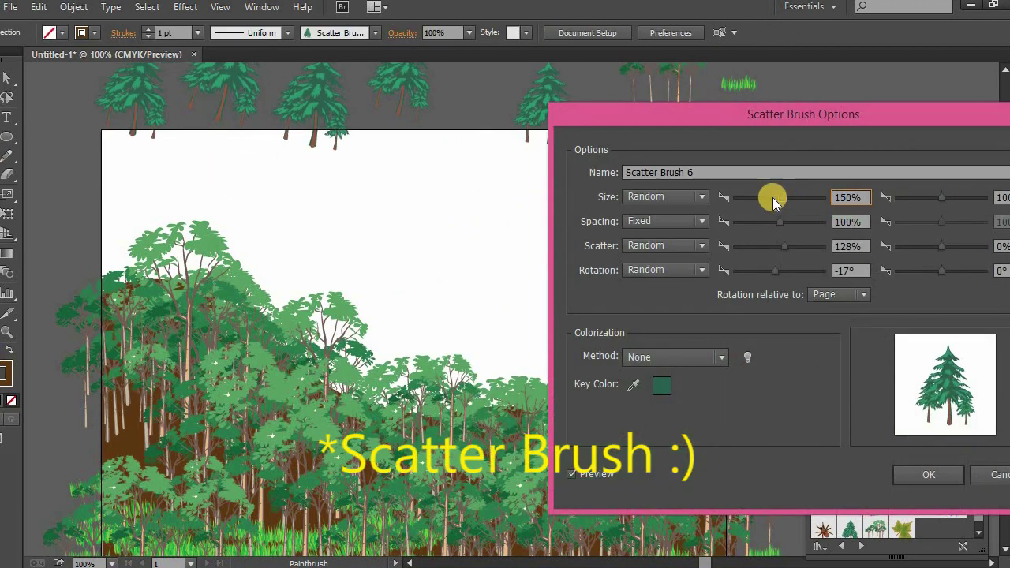
drag(769, 221, 736, 222)
click(922, 473)
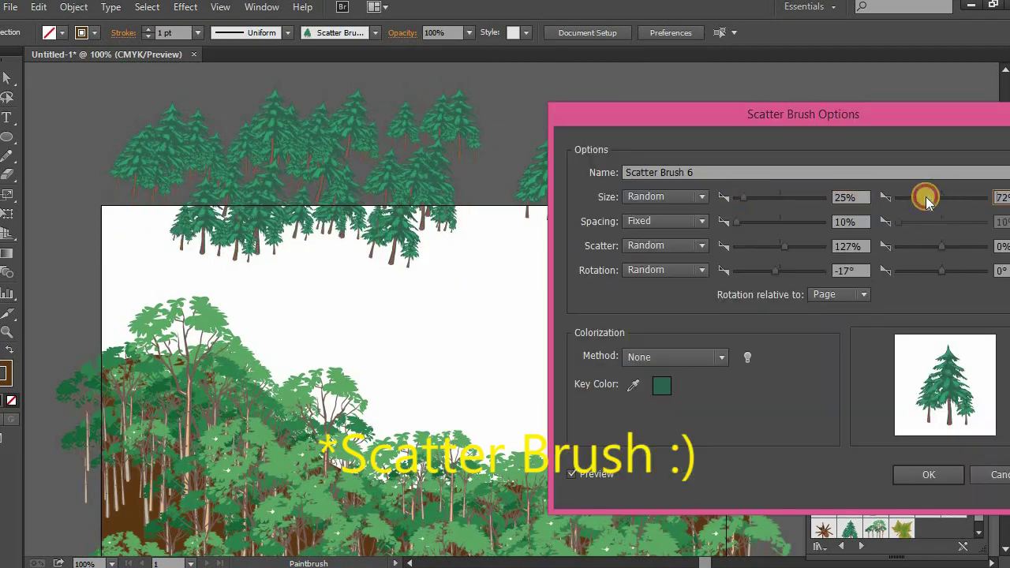
drag(766, 219, 748, 224)
drag(898, 221, 902, 218)
- Shift the pine scatter to -20% and apply the changes to the painted pine row
drag(783, 245, 782, 250)
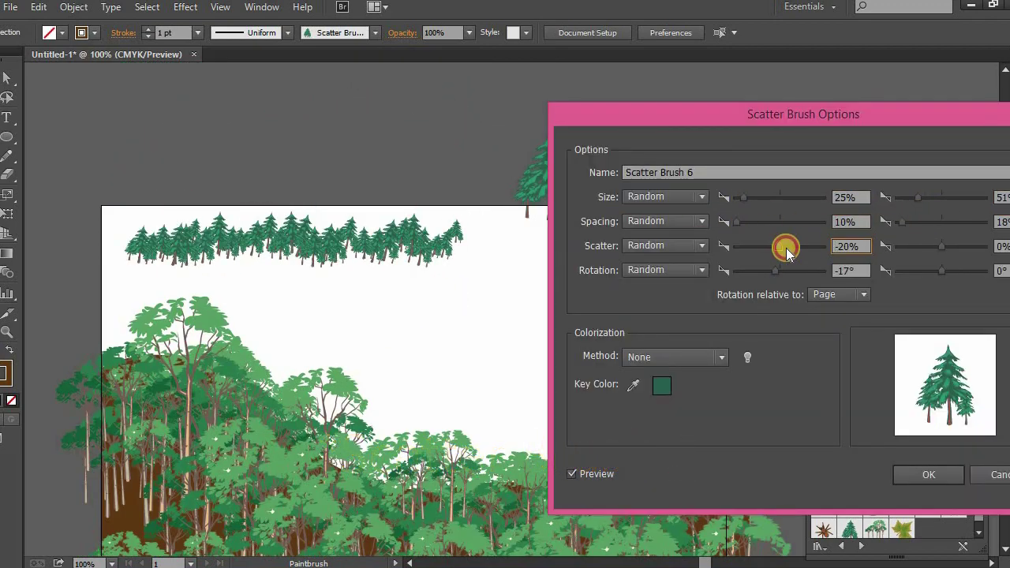
click(929, 474)
click(482, 309)
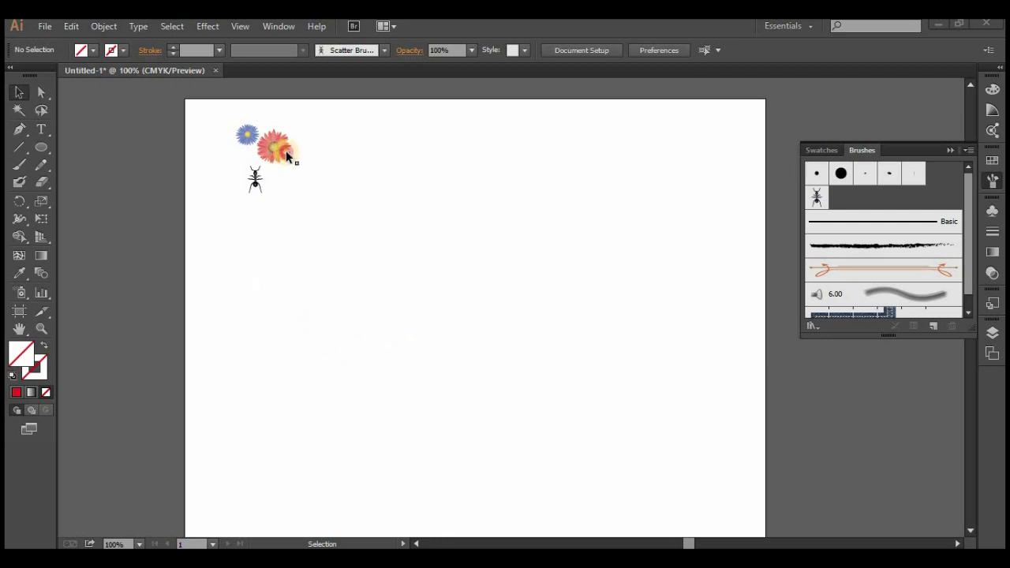
- Select the blue aster and another flower drawing on the new artboard
click(253, 184)
click(247, 136)
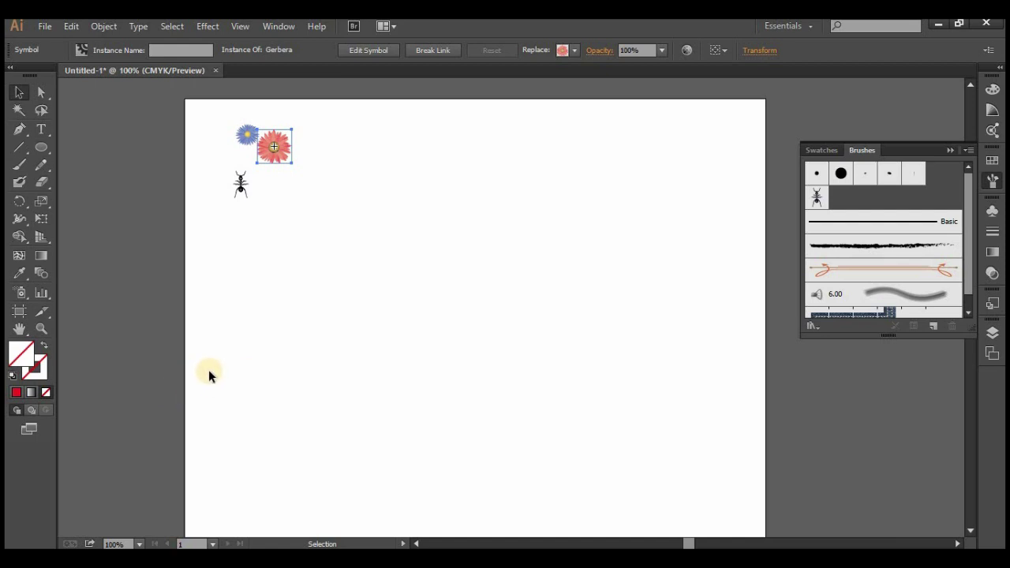
- Move the ant drawing lower on the artboard, check the Window menu, and reselect the ant
drag(293, 262, 242, 204)
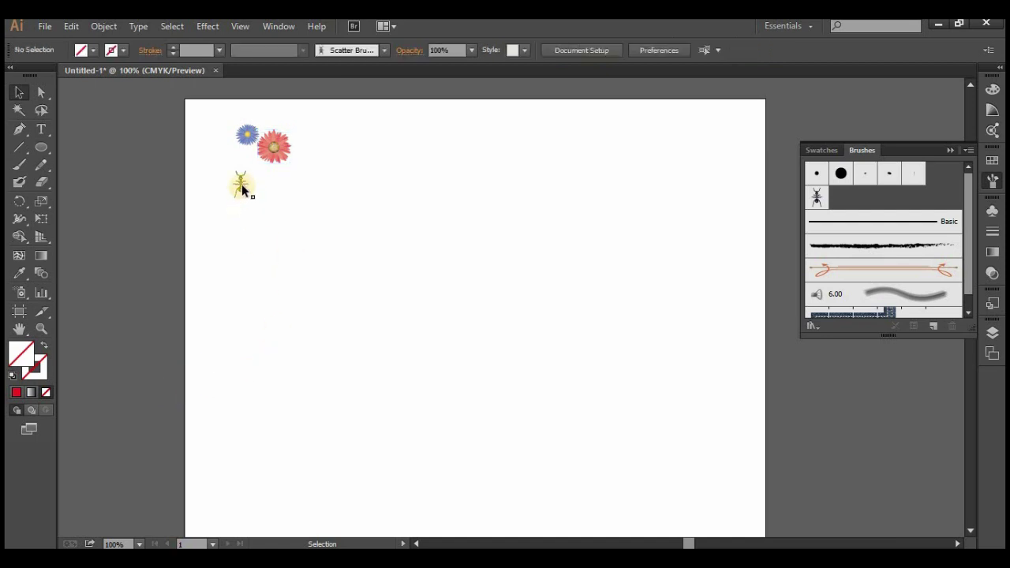
click(239, 186)
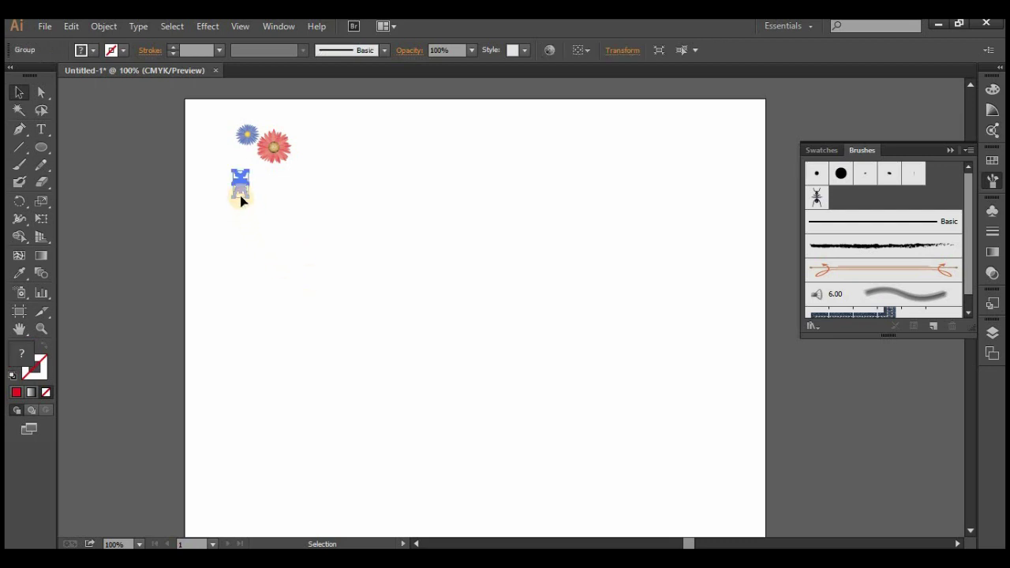
drag(240, 185, 239, 223)
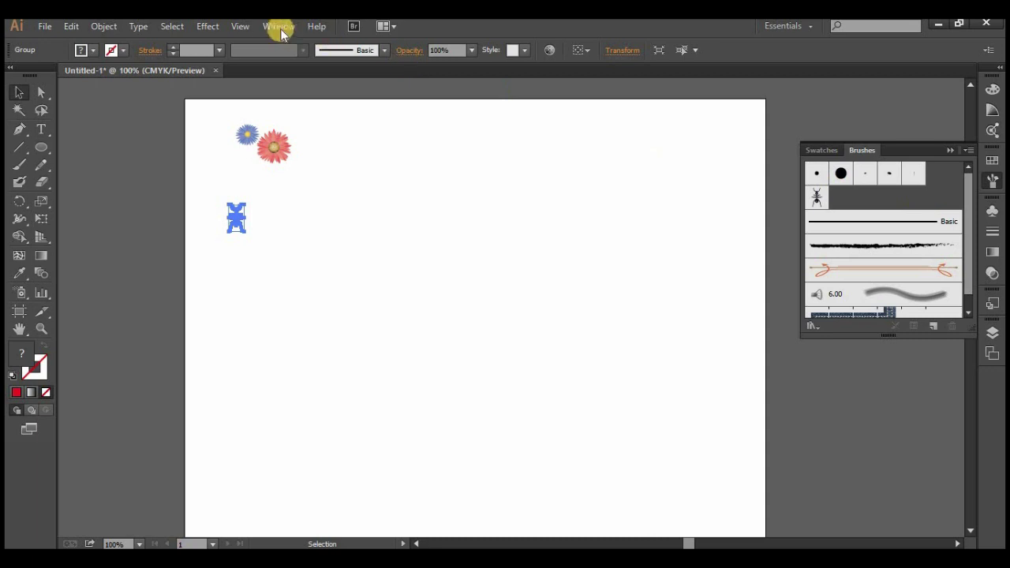
click(277, 29)
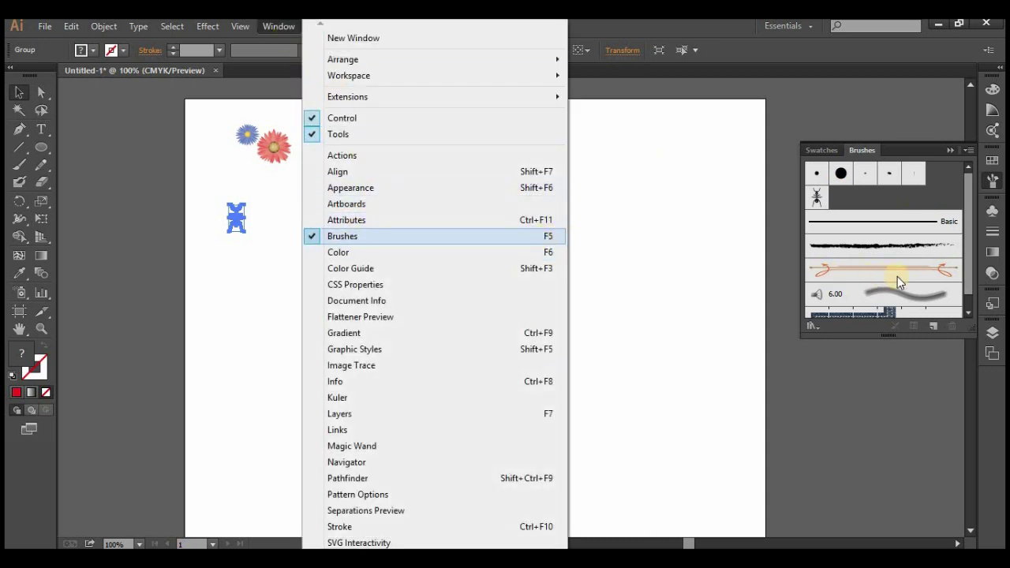
click(877, 190)
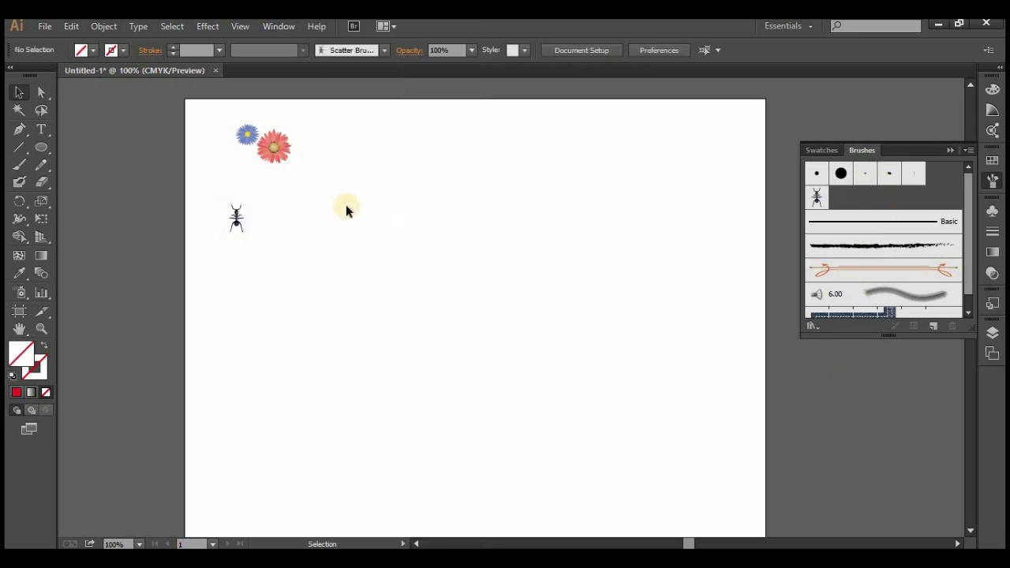
click(234, 218)
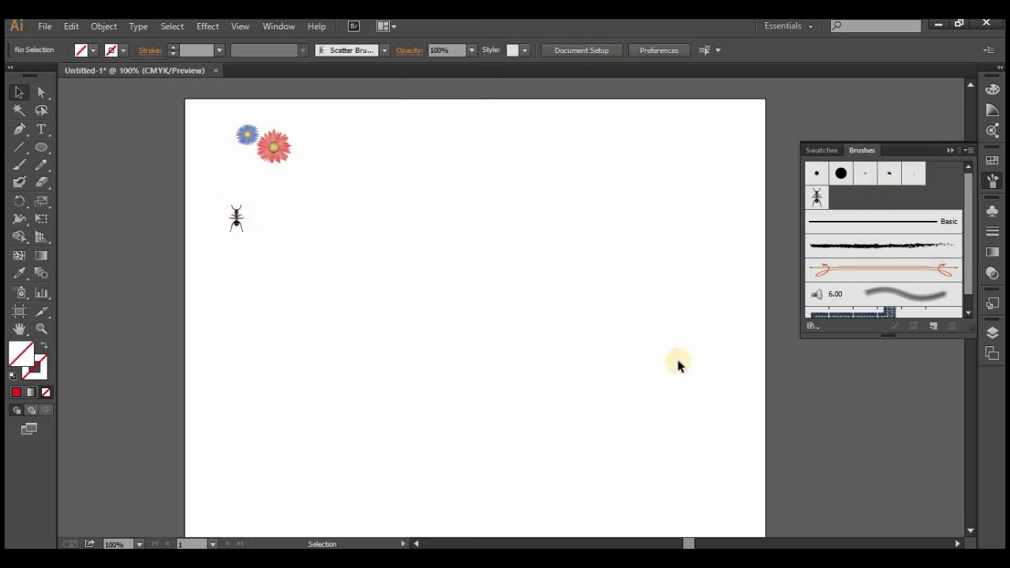
- Make a new scatter brush named ant from the ant drawing, left at fixed 100% size
click(933, 328)
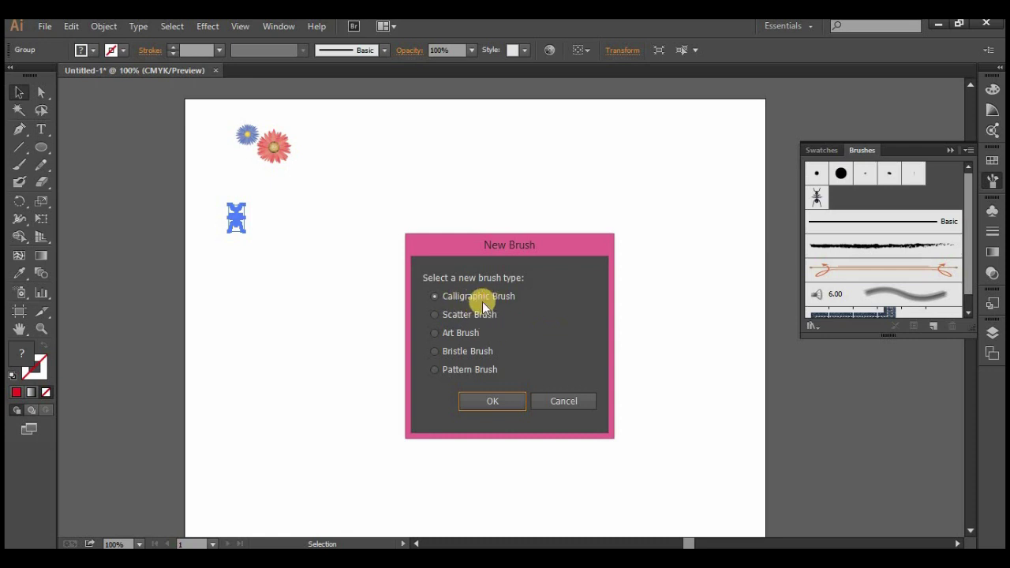
click(435, 315)
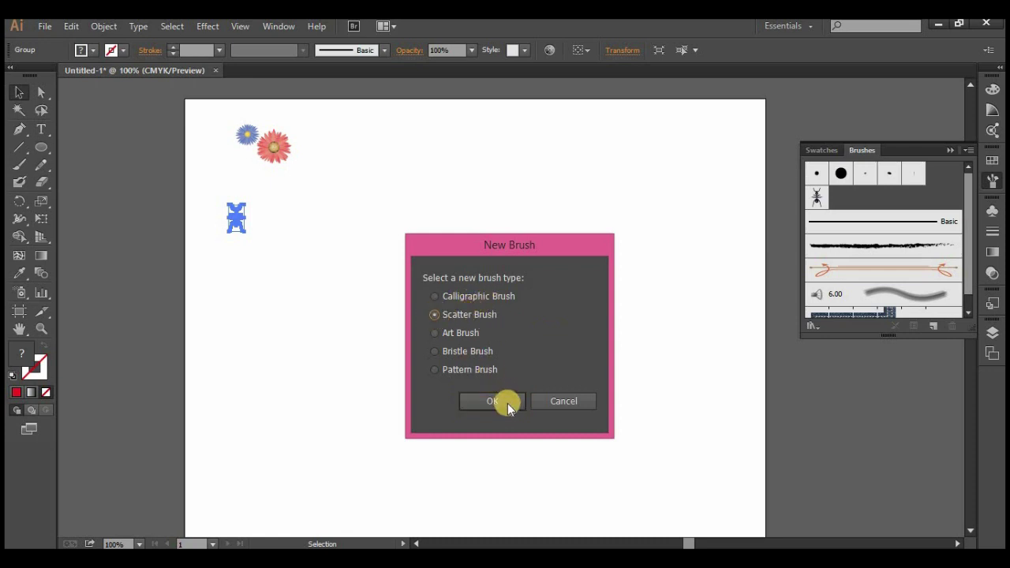
click(503, 404)
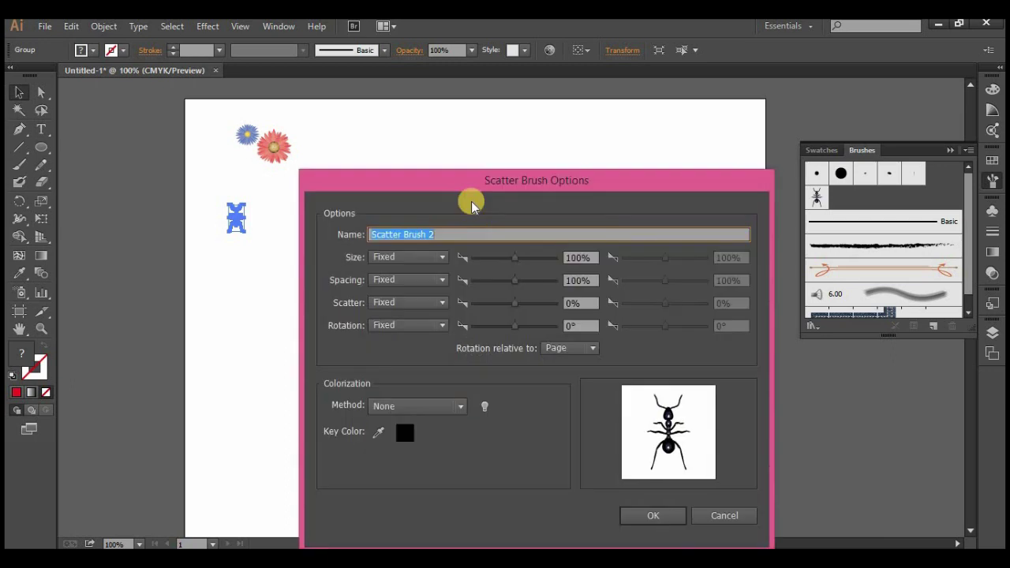
drag(468, 188, 479, 132)
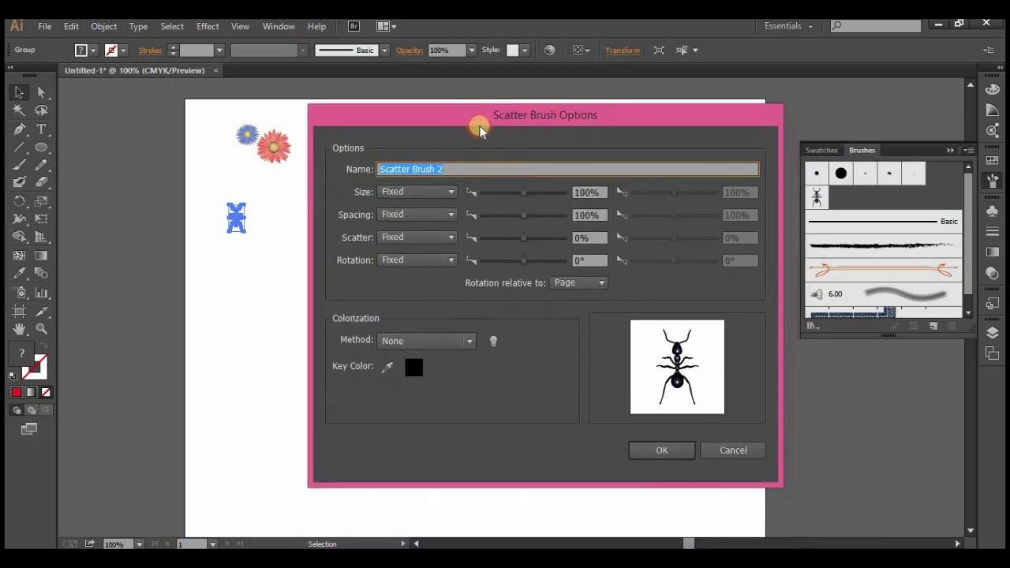
drag(482, 129, 500, 130)
text(ant)
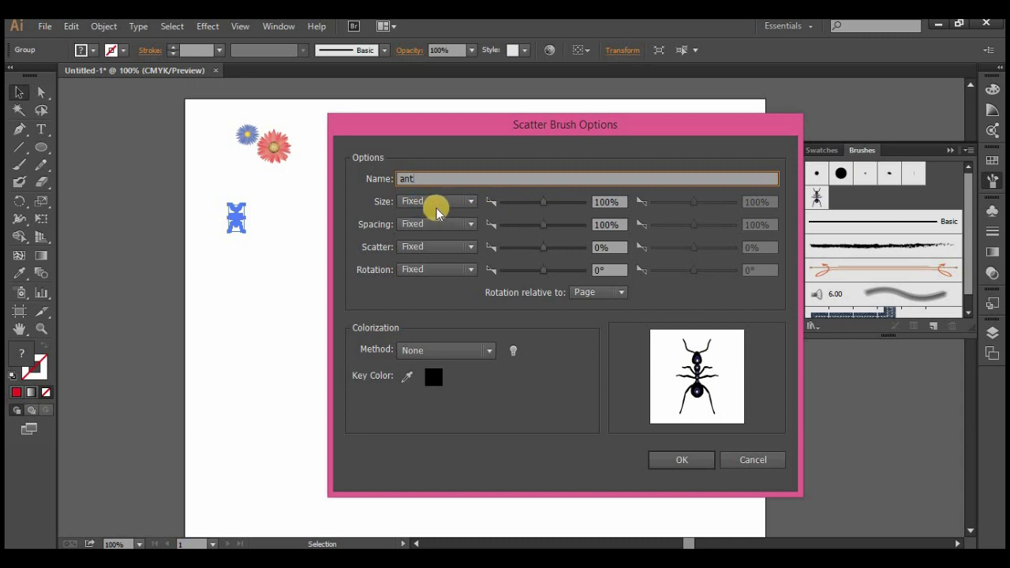
click(608, 207)
click(673, 458)
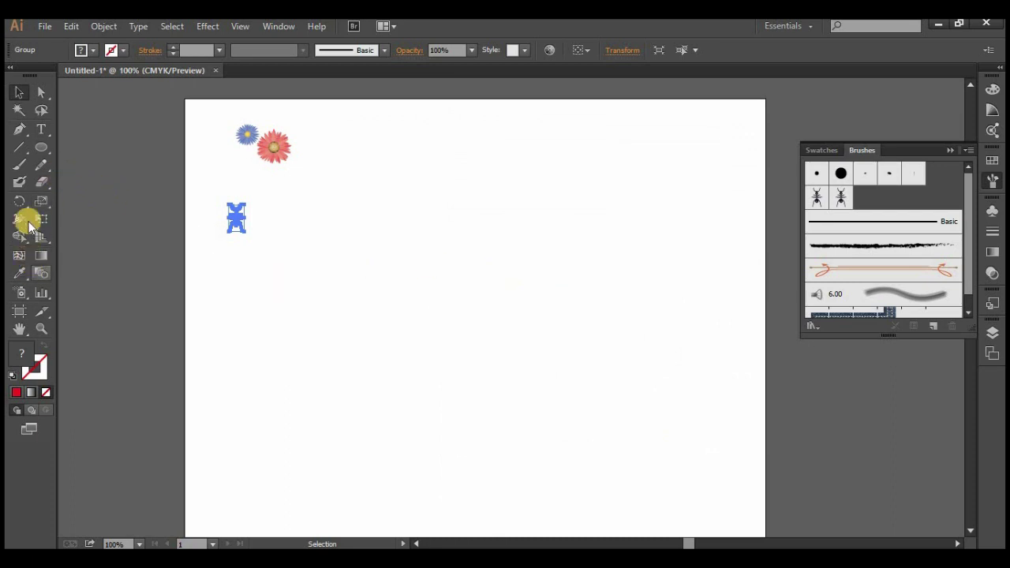
- Paint a curving ant trail from lower left toward upper right with the ant brush
click(19, 169)
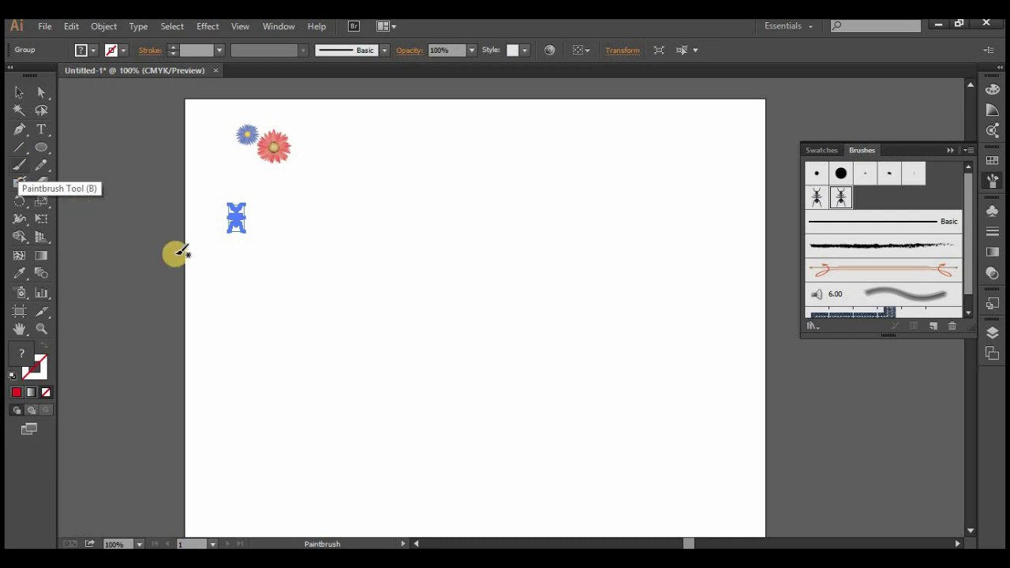
drag(249, 375, 662, 180)
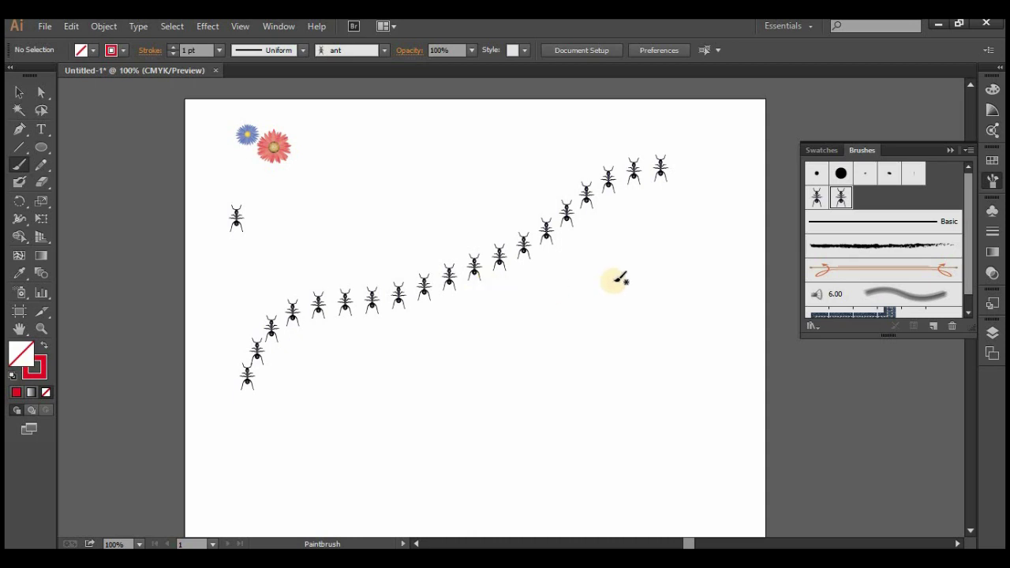
double_click(838, 212)
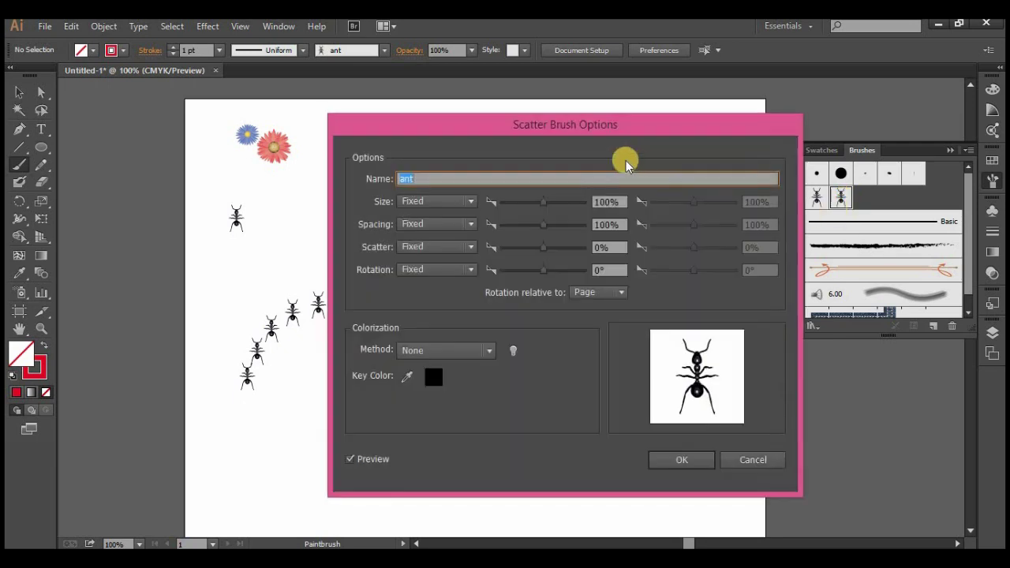
- Try a fixed ant size in the brush options, shrinking the ants along the path
drag(579, 115, 774, 105)
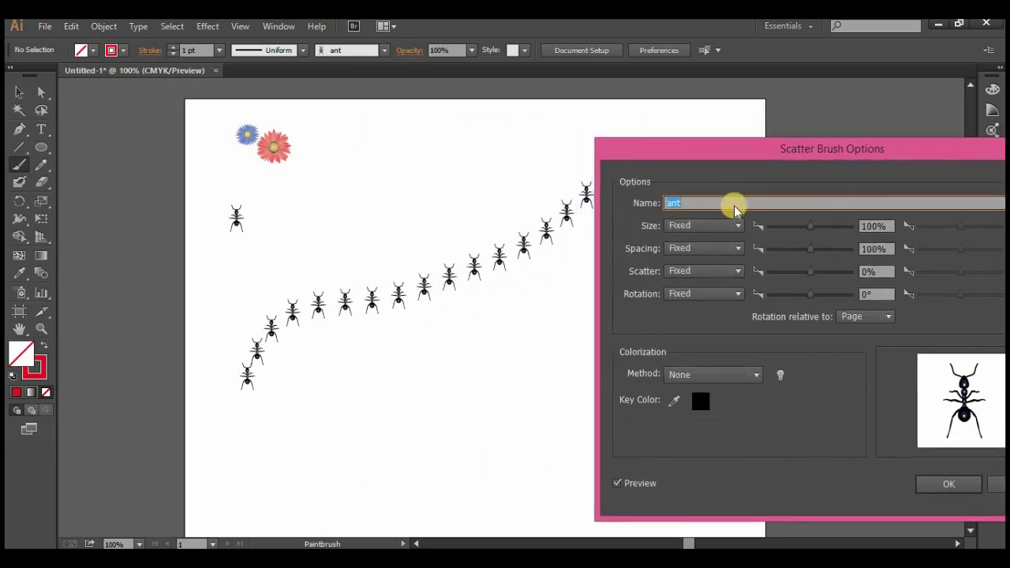
mouse_move(728, 117)
mouse_down()
mouse_move(770, 105)
mouse_move(754, 96)
mouse_up()
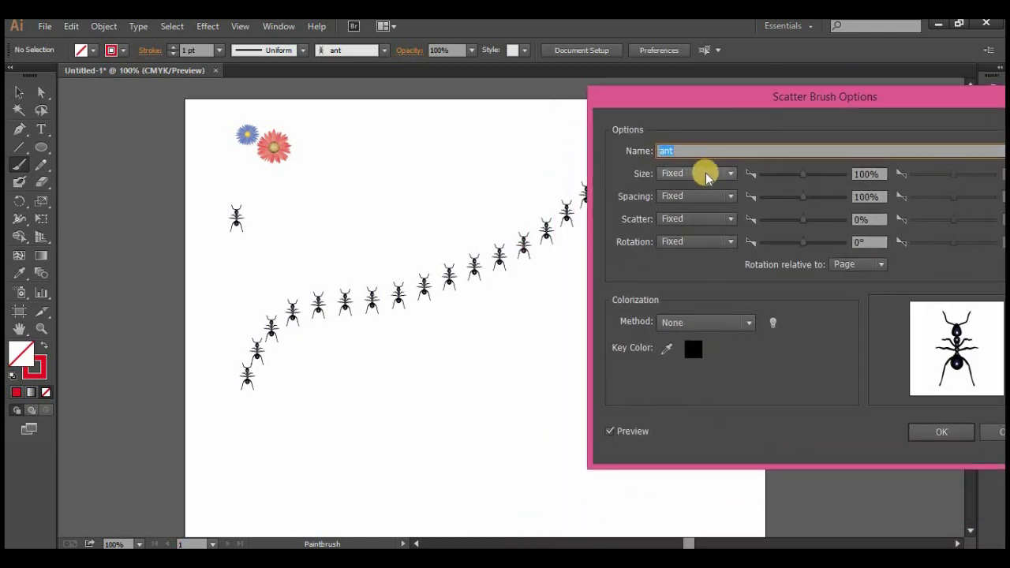
click(730, 174)
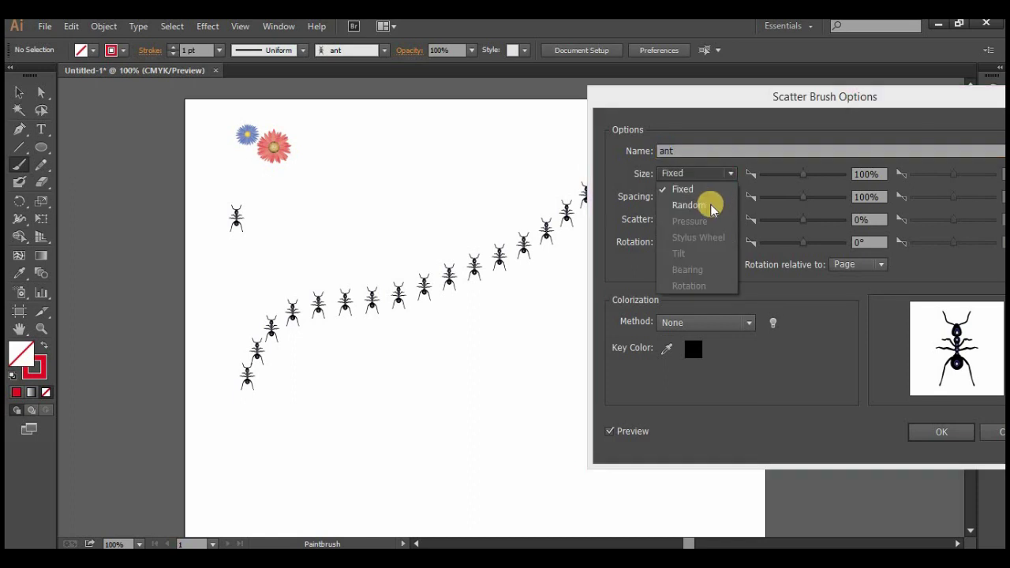
click(395, 300)
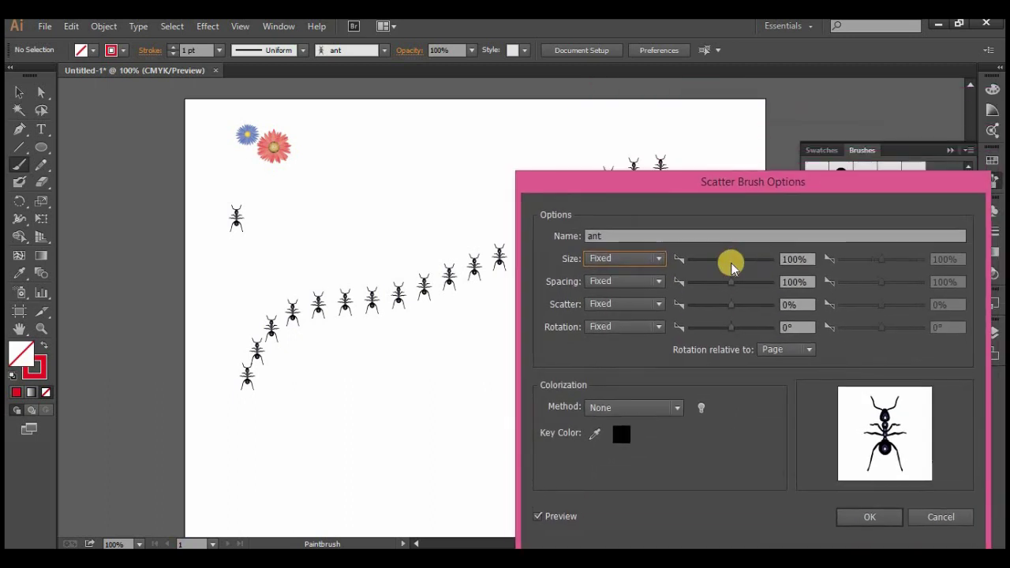
drag(761, 204, 827, 231)
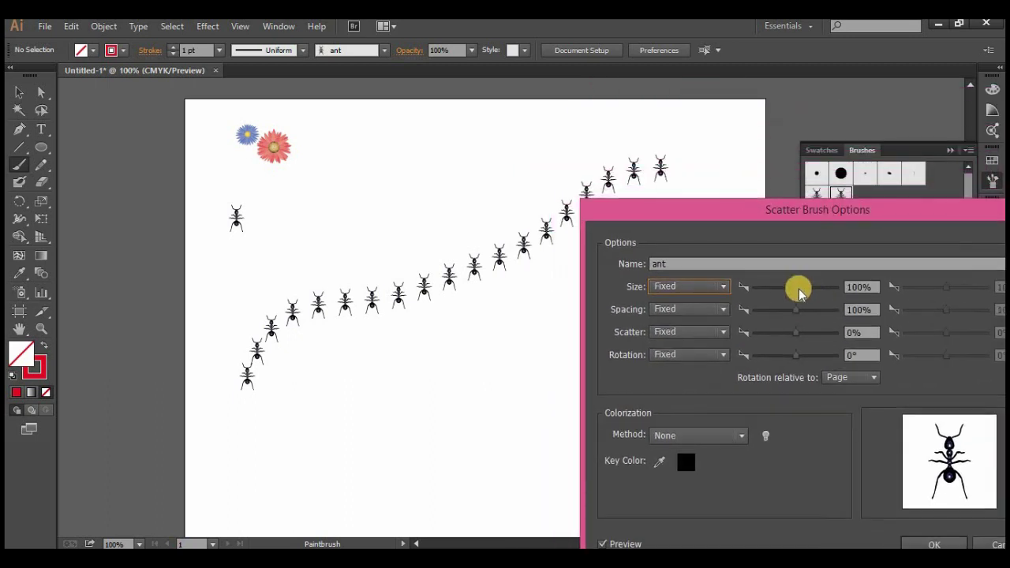
click(797, 290)
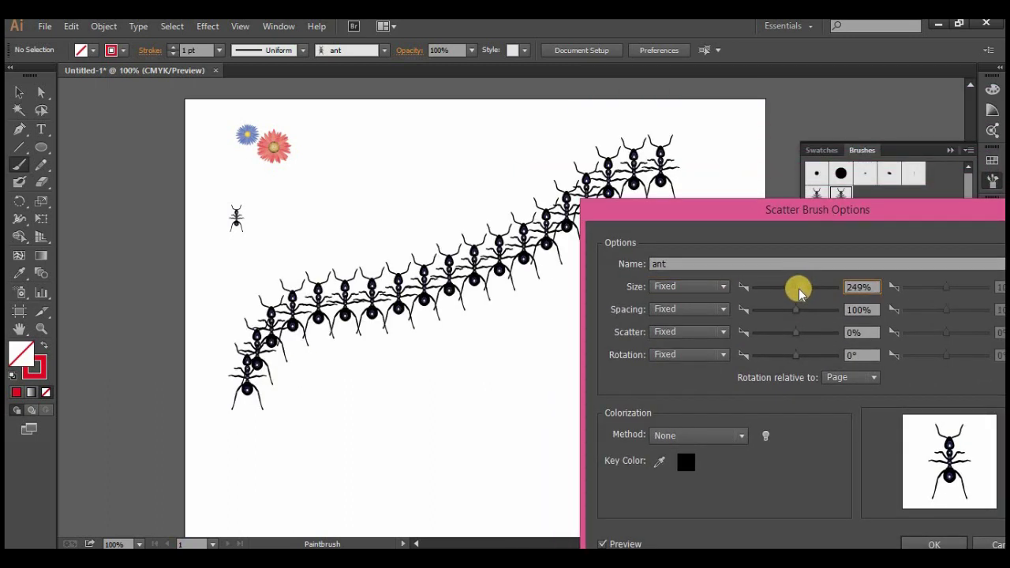
drag(791, 291, 779, 291)
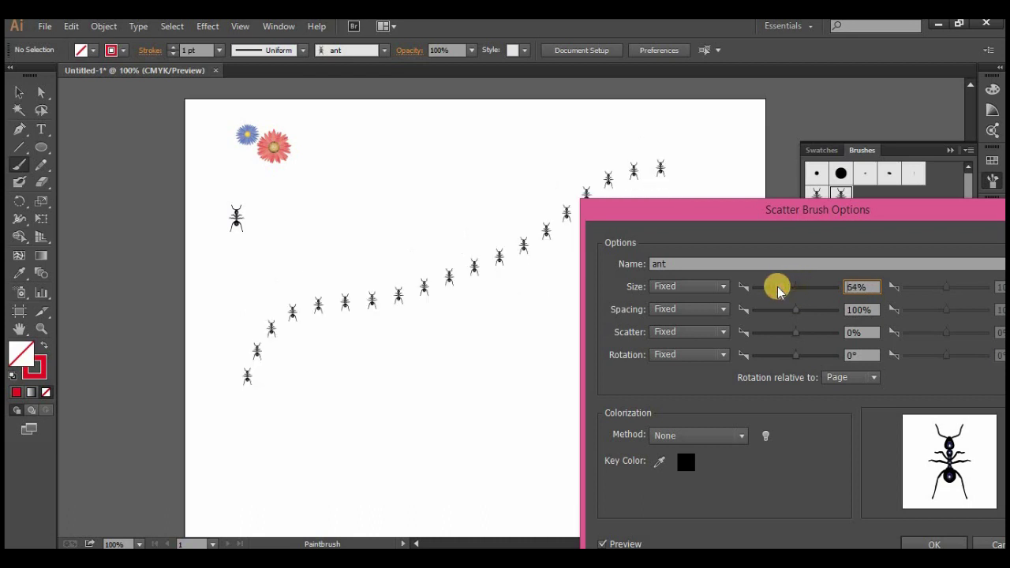
drag(773, 291, 795, 290)
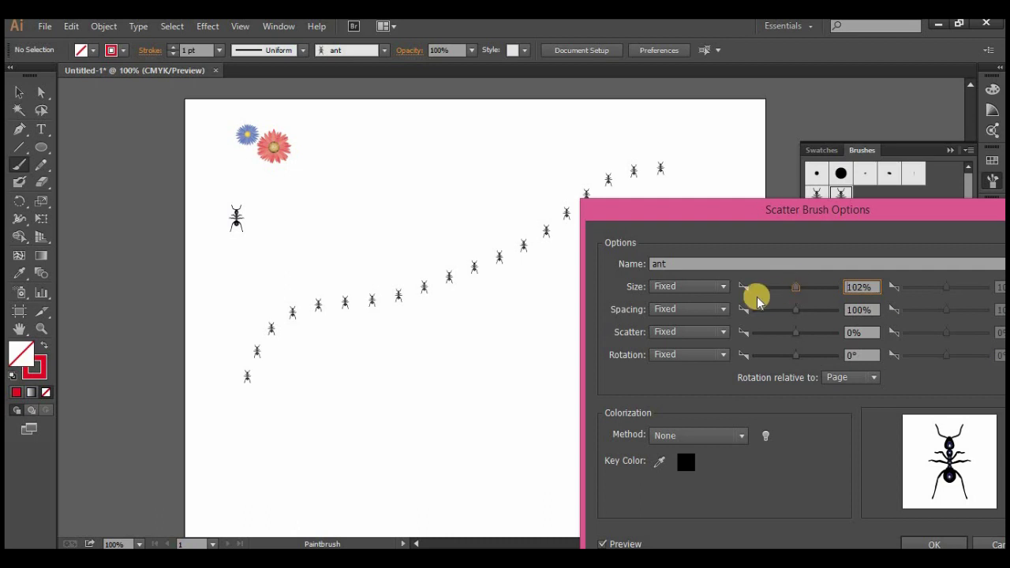
- Make the ant size Random between 70% and 234%
click(698, 286)
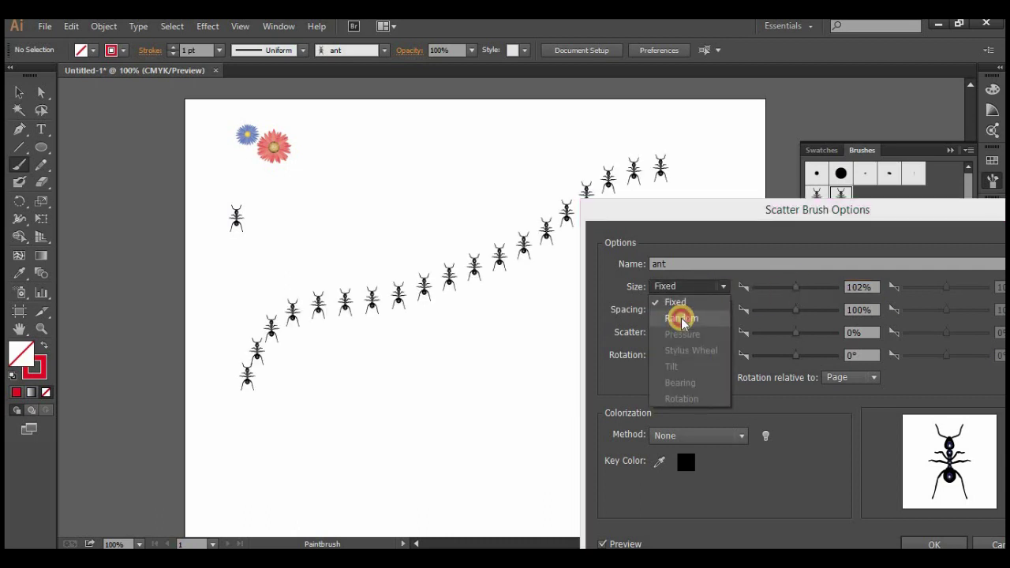
click(682, 320)
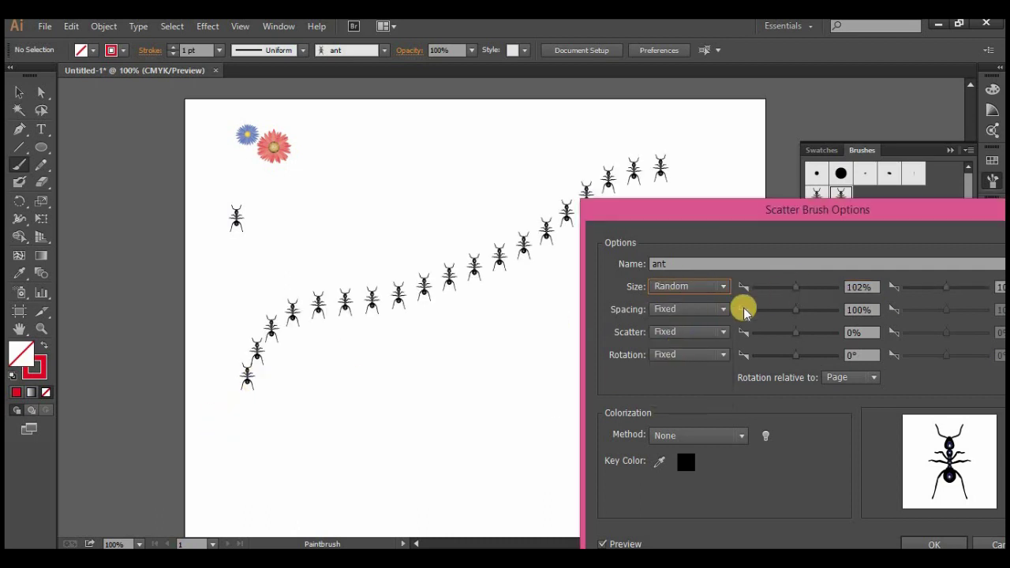
drag(797, 291, 801, 289)
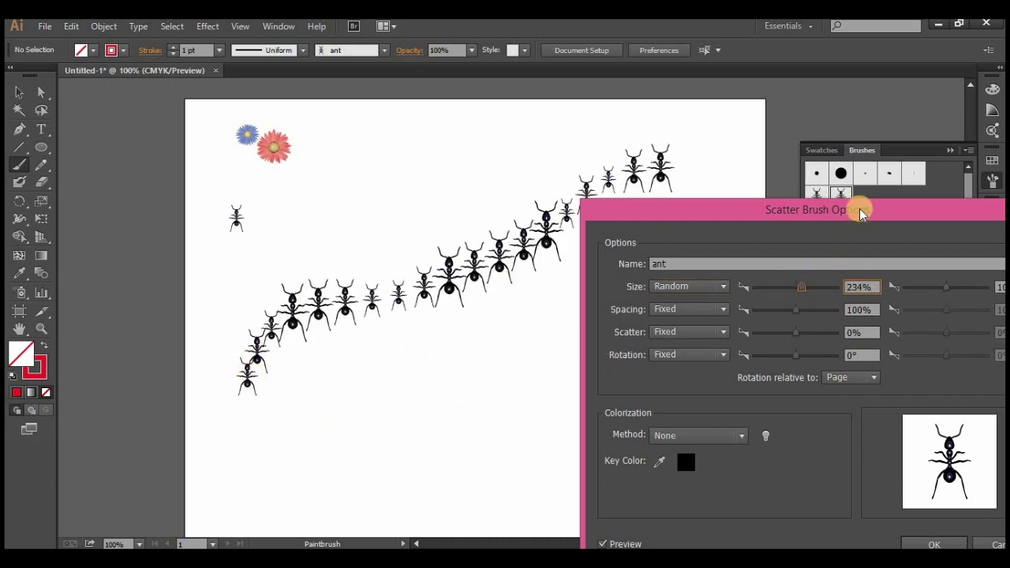
drag(785, 214, 714, 218)
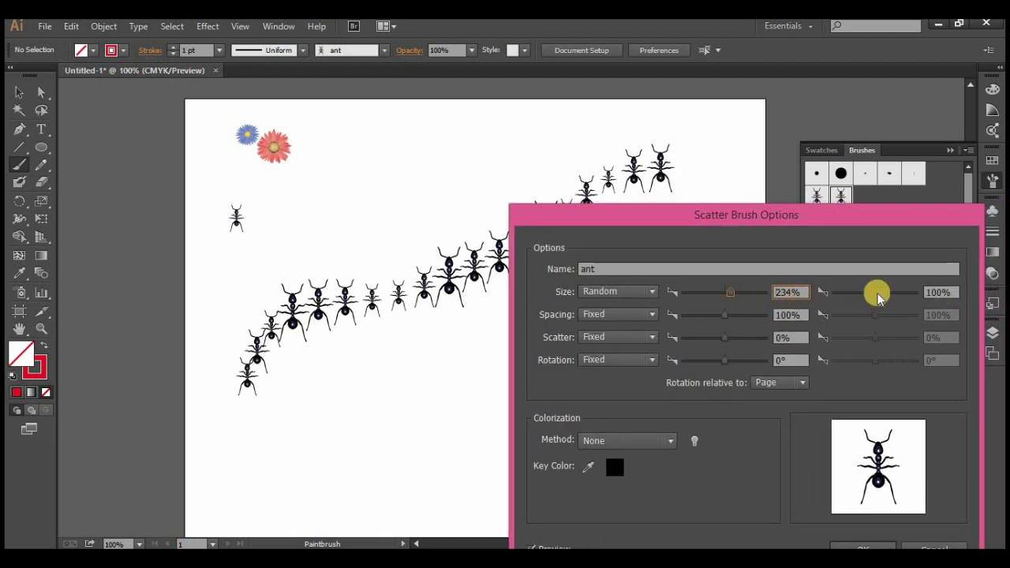
mouse_move(876, 295)
mouse_down()
mouse_move(884, 300)
mouse_move(861, 296)
mouse_up()
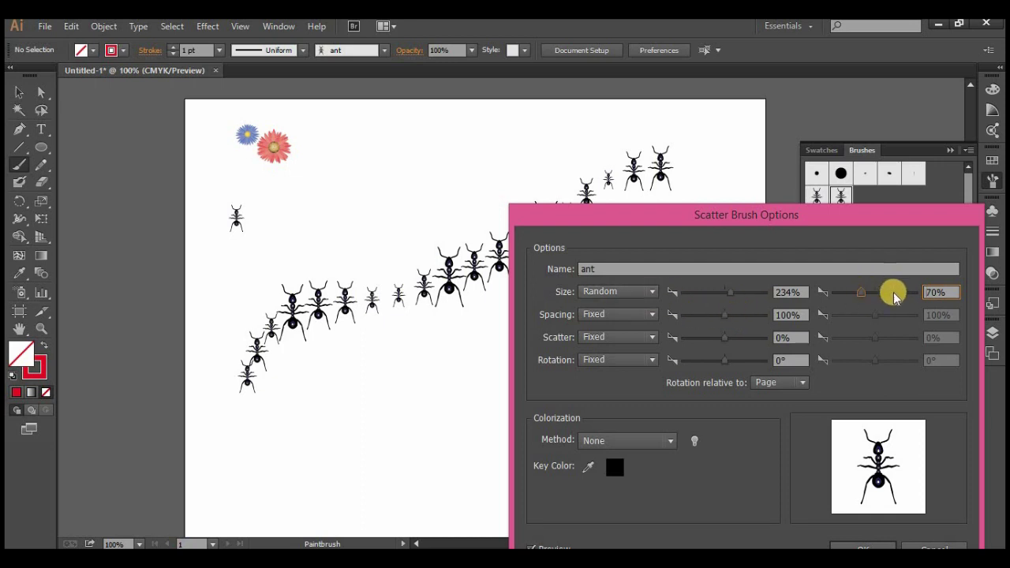
click(649, 315)
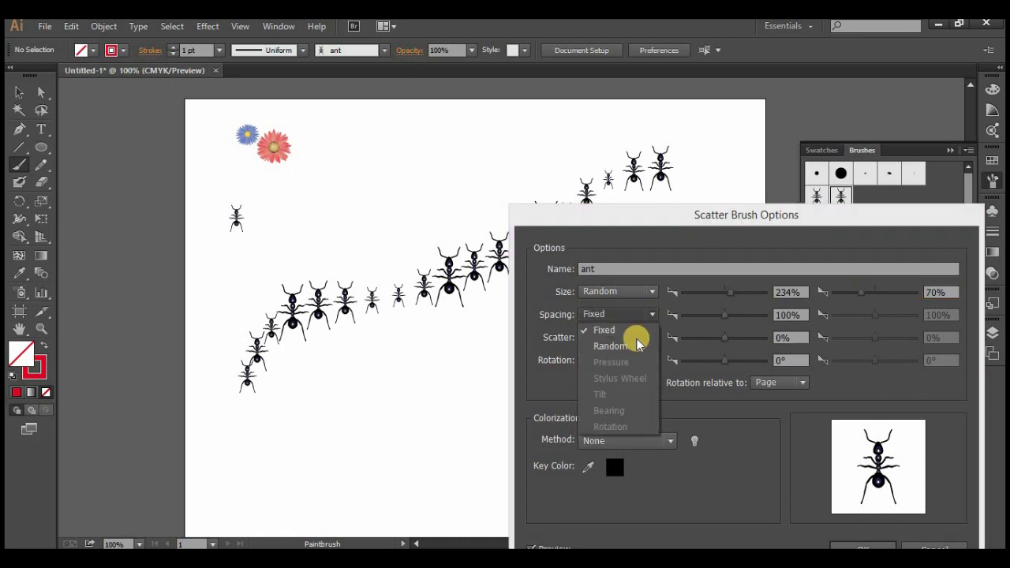
- Try random spacing, then set the ant size back to a fixed 135%
click(635, 345)
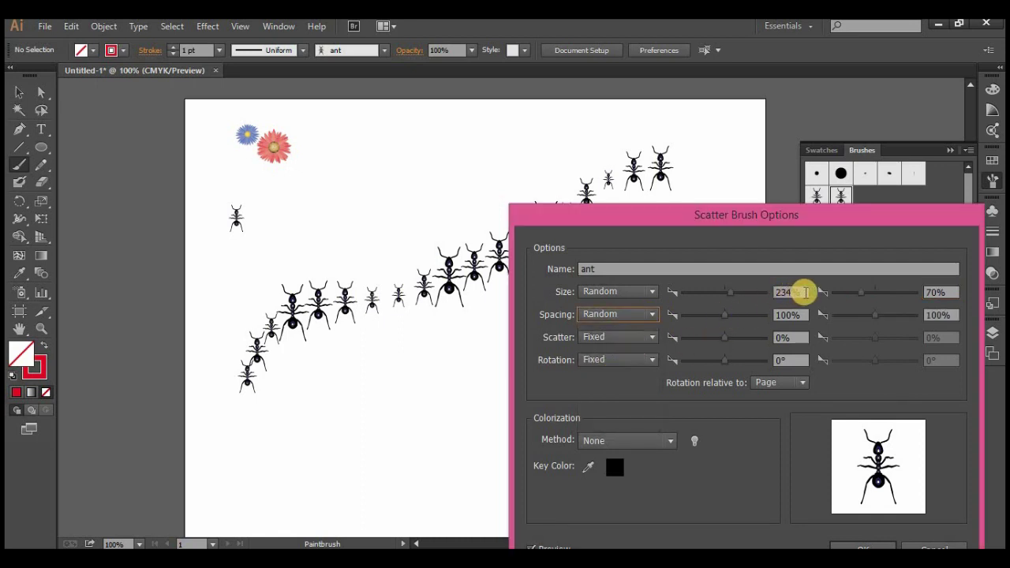
click(651, 292)
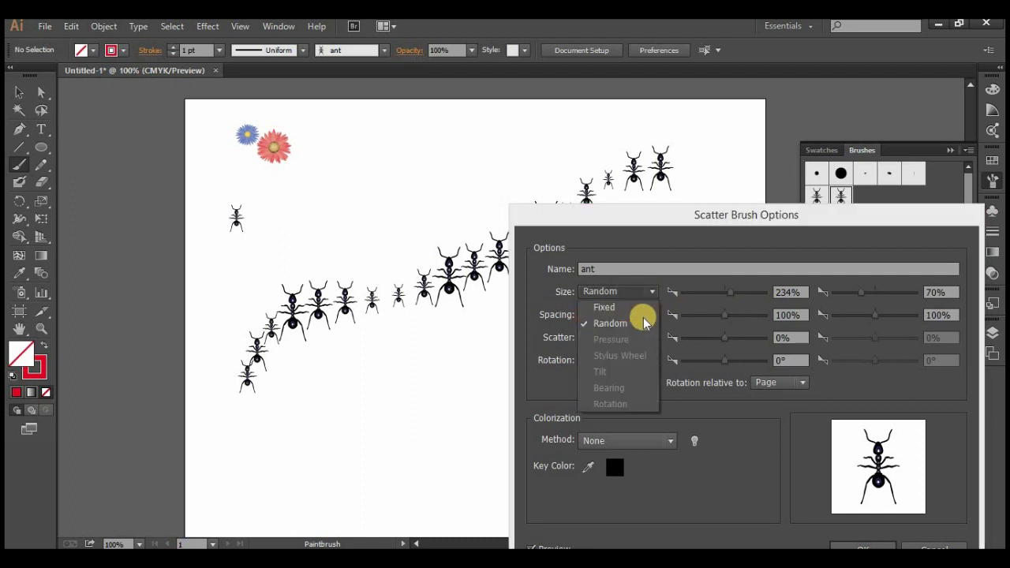
click(623, 308)
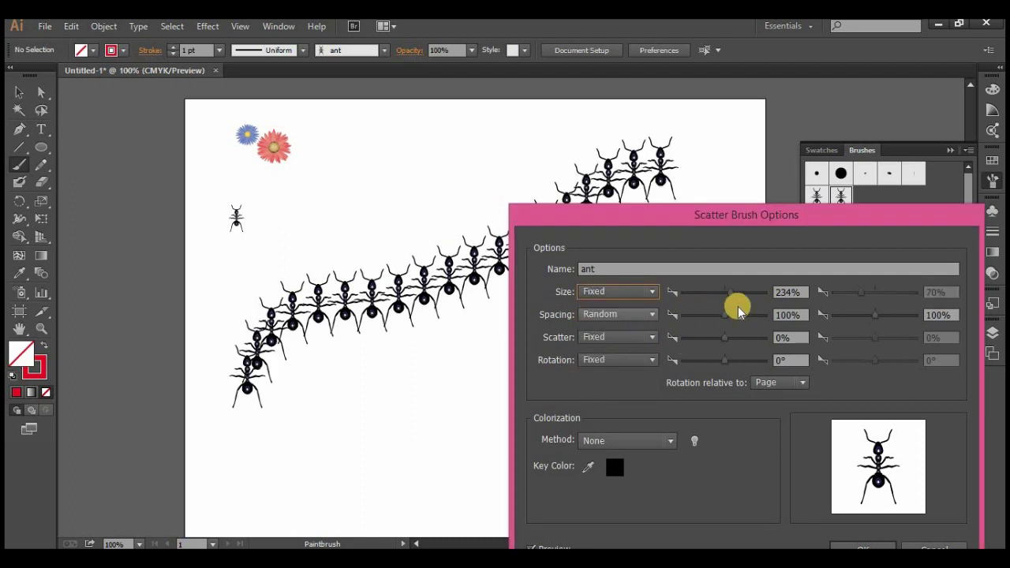
click(724, 294)
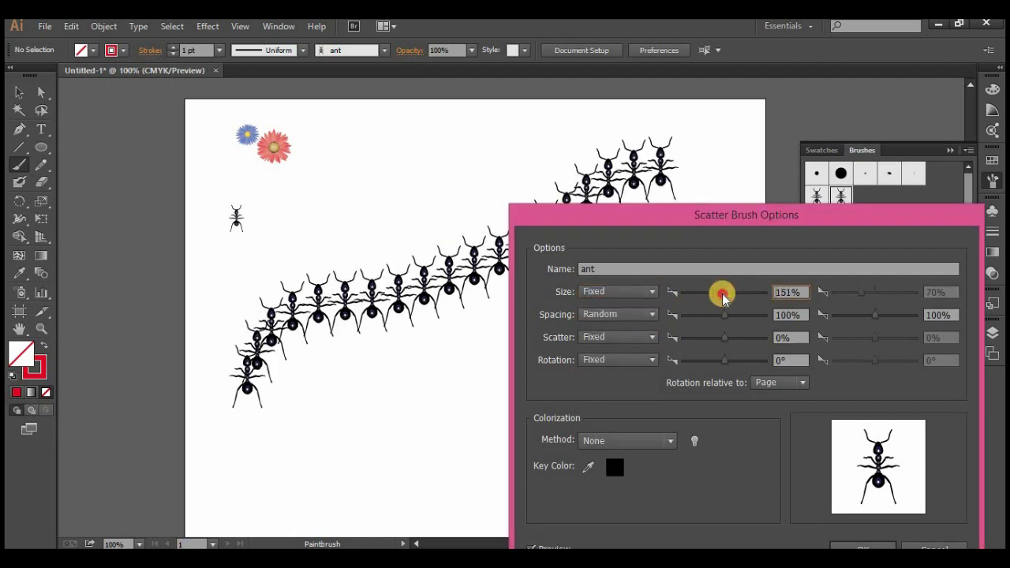
drag(723, 296, 723, 296)
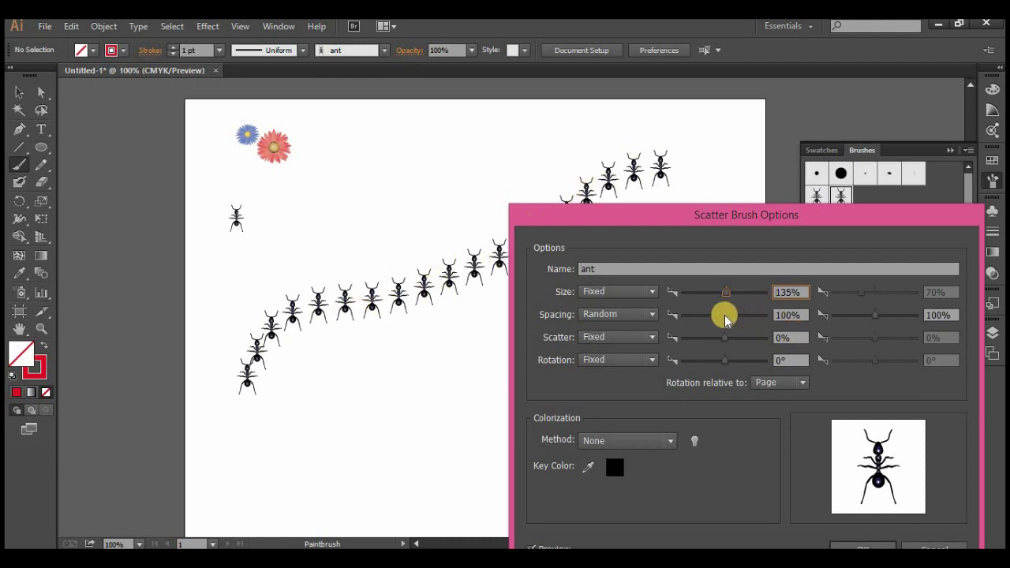
- Return the ant spacing to fixed 100% after spreading the ants apart
drag(735, 318, 732, 320)
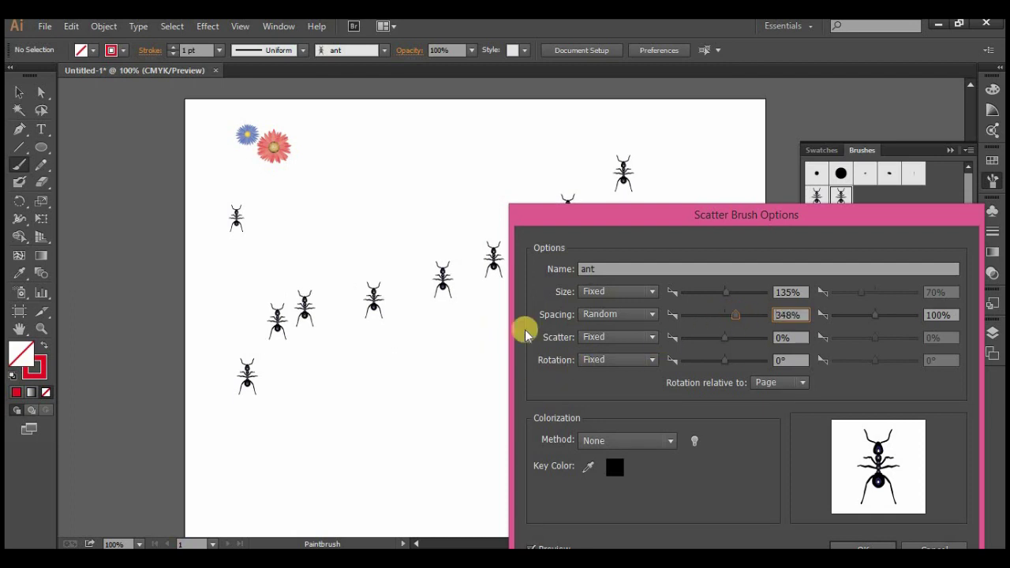
click(637, 318)
click(608, 329)
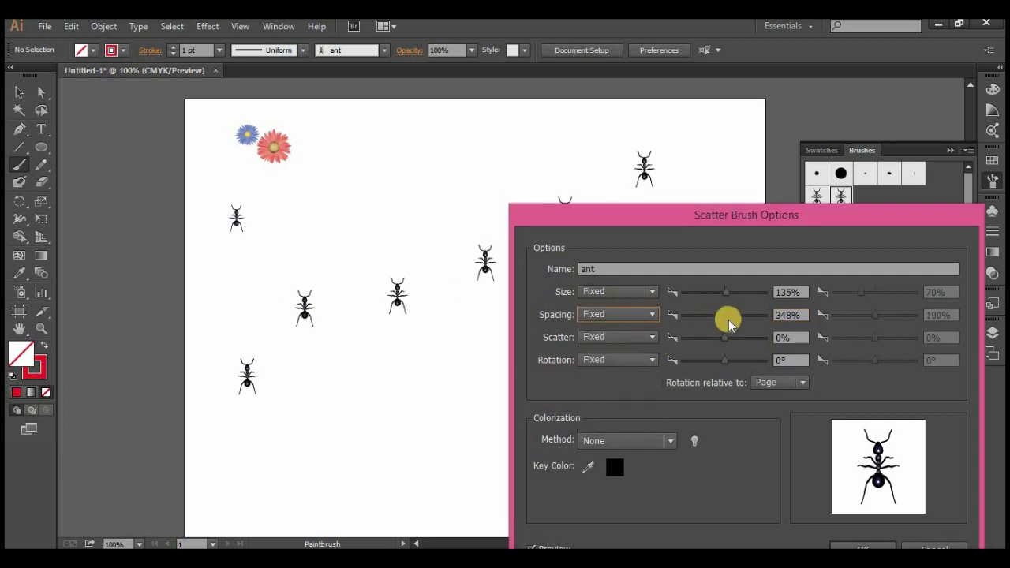
drag(737, 318, 724, 319)
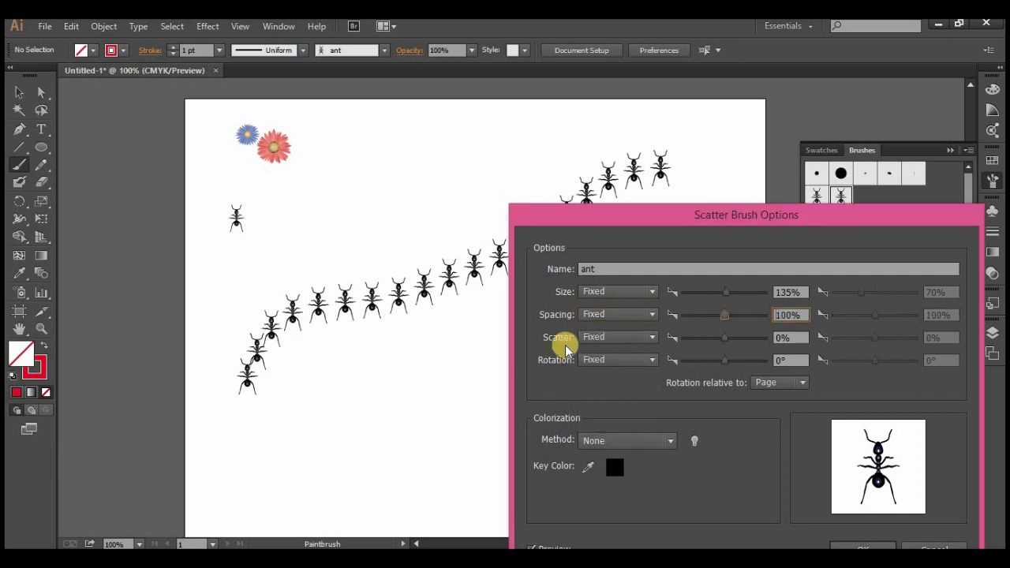
click(653, 338)
- Try random scatter for the ants, narrowing the range to -240%
click(626, 370)
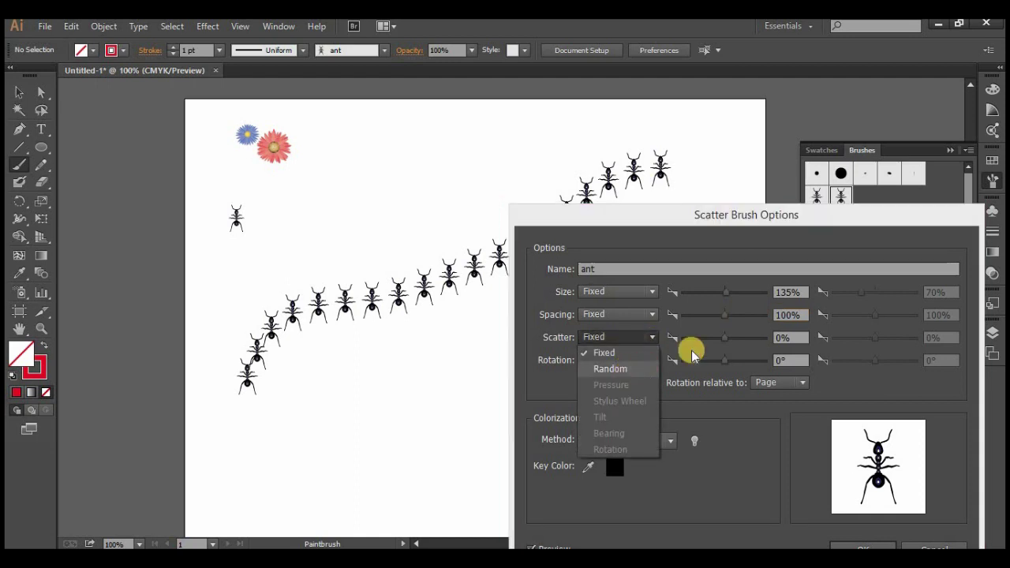
drag(735, 340, 732, 338)
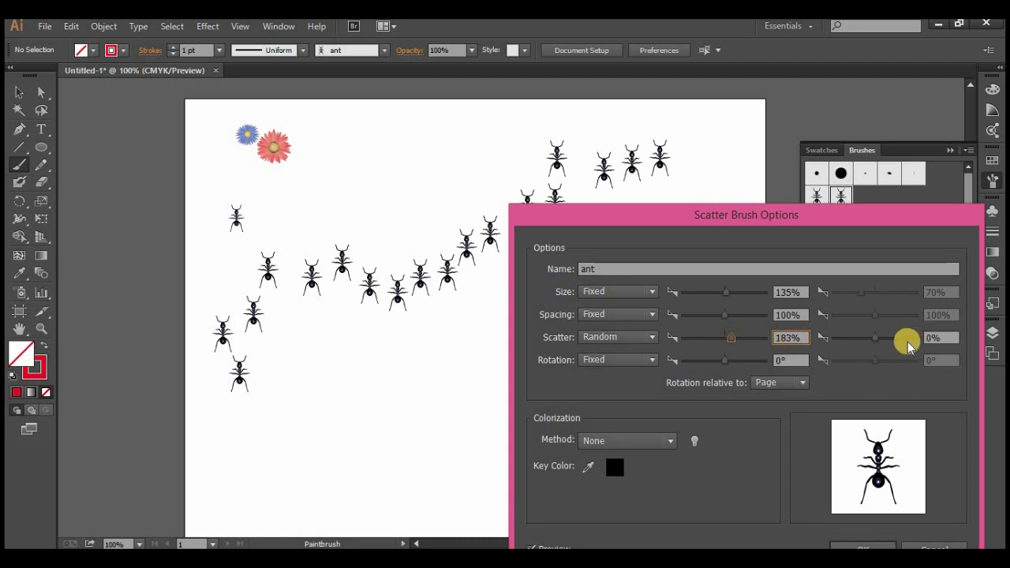
click(648, 230)
drag(647, 231, 699, 250)
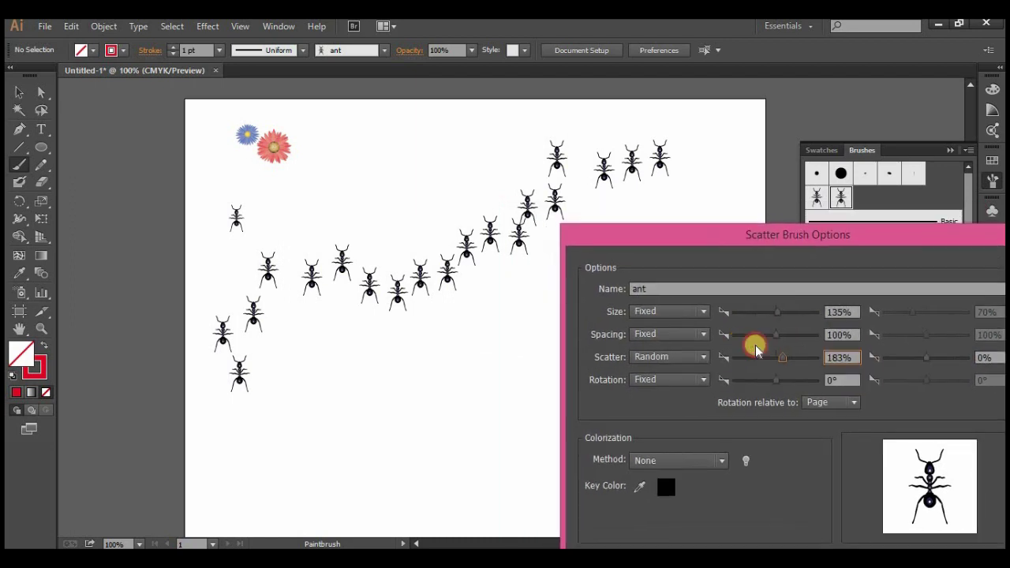
drag(778, 362, 763, 361)
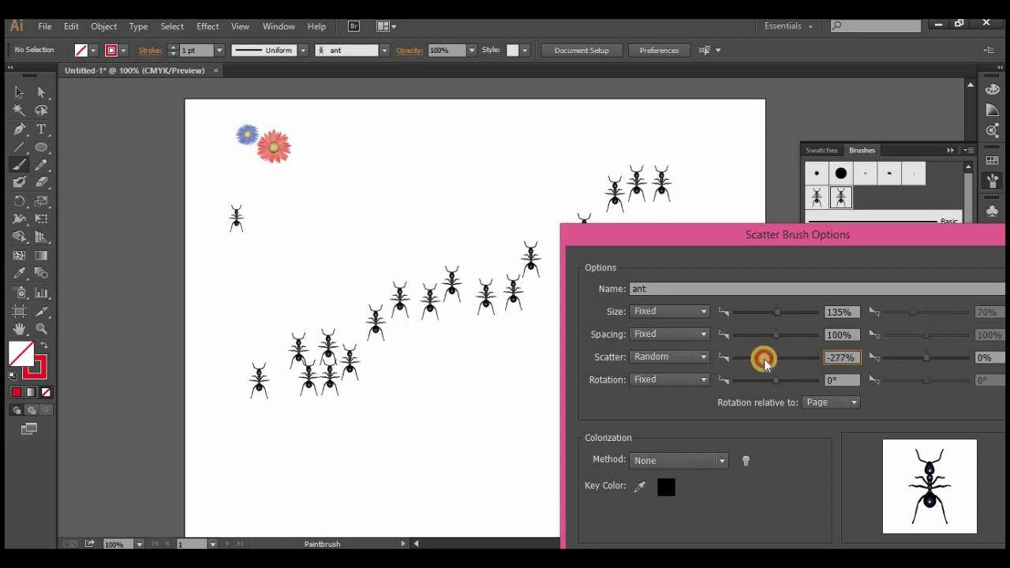
drag(764, 359, 766, 359)
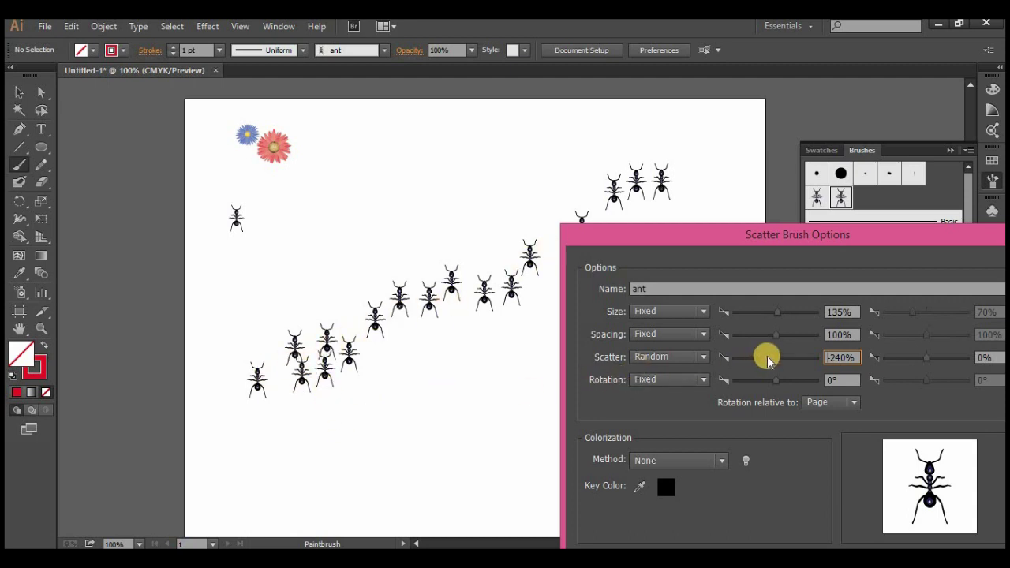
- Set a fixed 35% ant scatter and nudge the rotation to 1°
drag(769, 359, 777, 359)
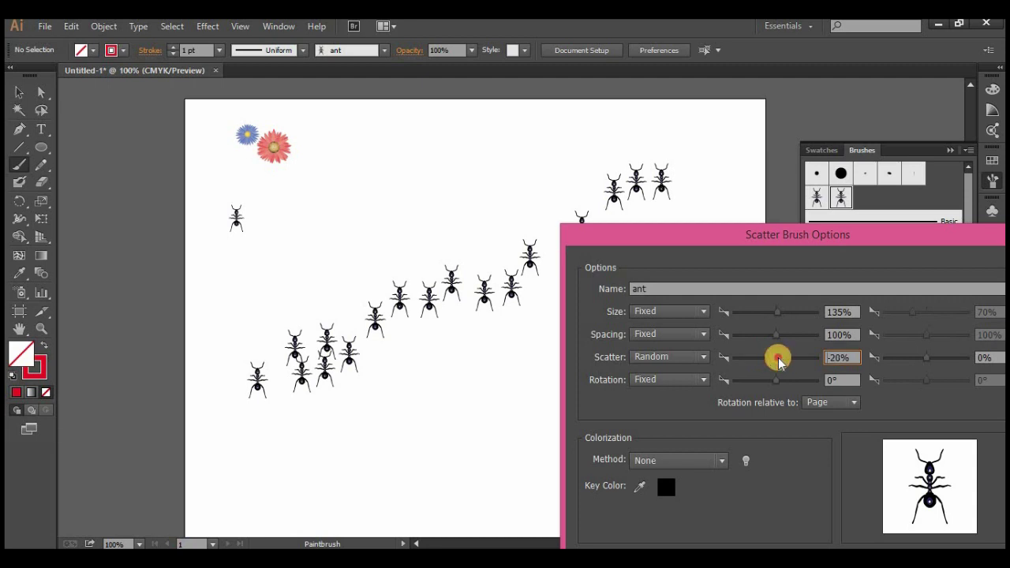
click(680, 358)
click(657, 372)
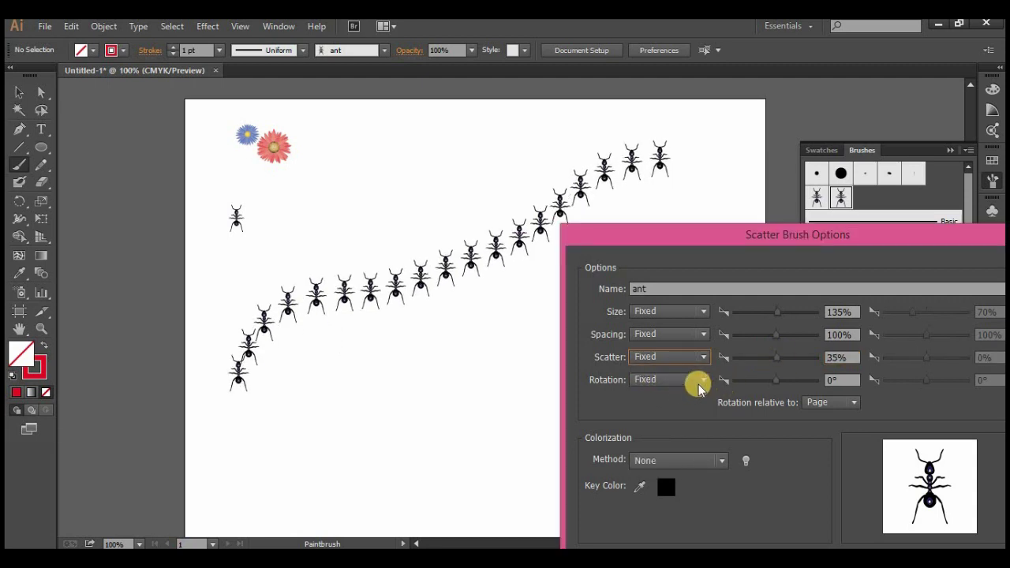
mouse_move(778, 382)
mouse_down()
mouse_move(789, 387)
mouse_move(777, 382)
mouse_up()
click(687, 380)
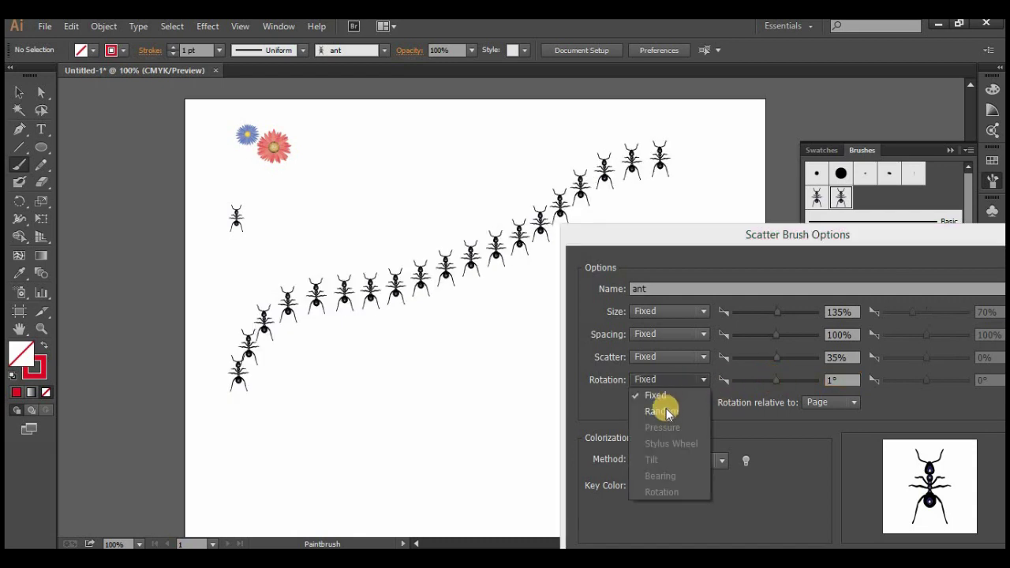
- Set the ant brush rotation to Fixed at -19°, after briefly trying Random
click(727, 412)
drag(777, 381, 765, 383)
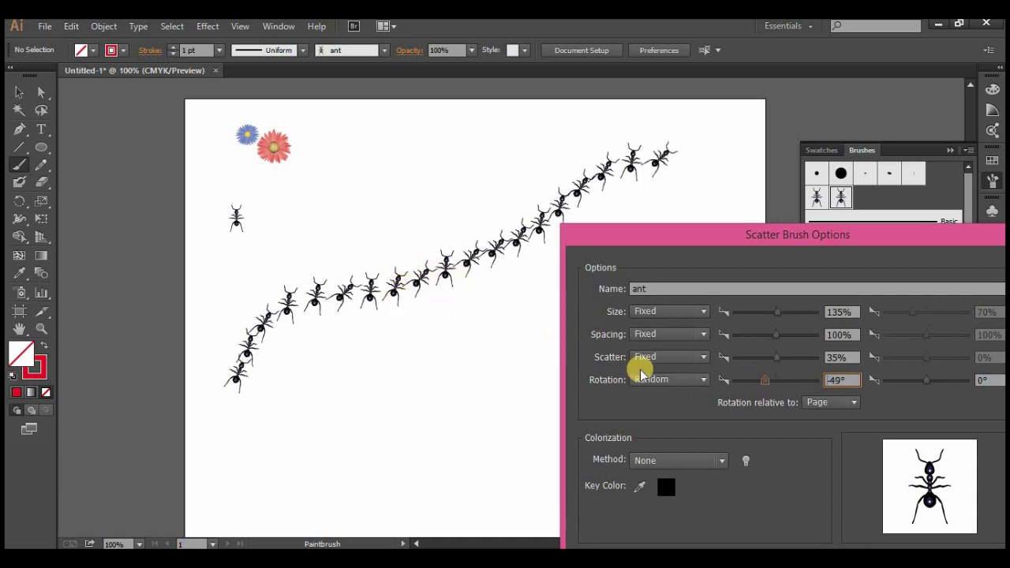
click(675, 381)
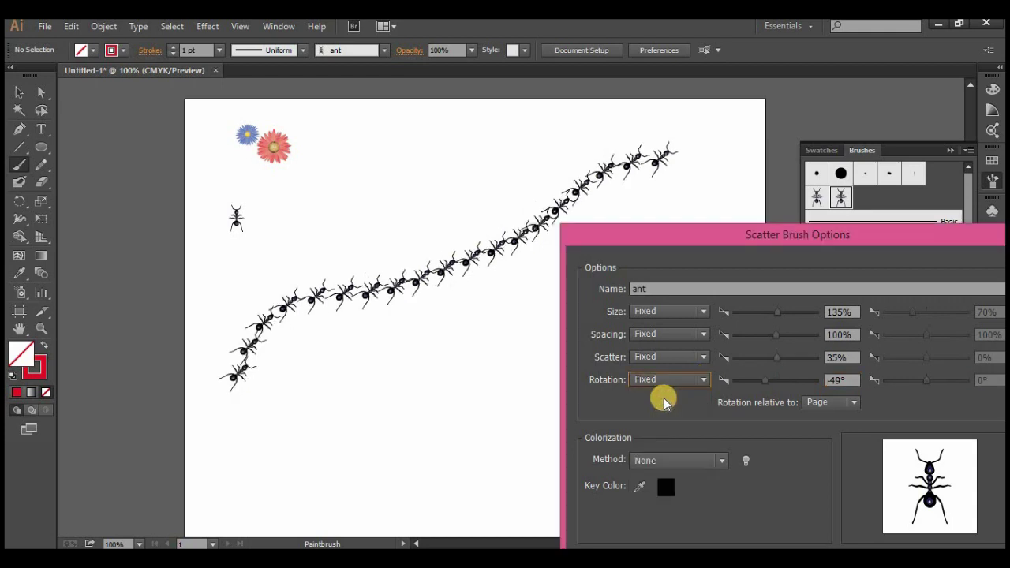
drag(762, 383, 772, 384)
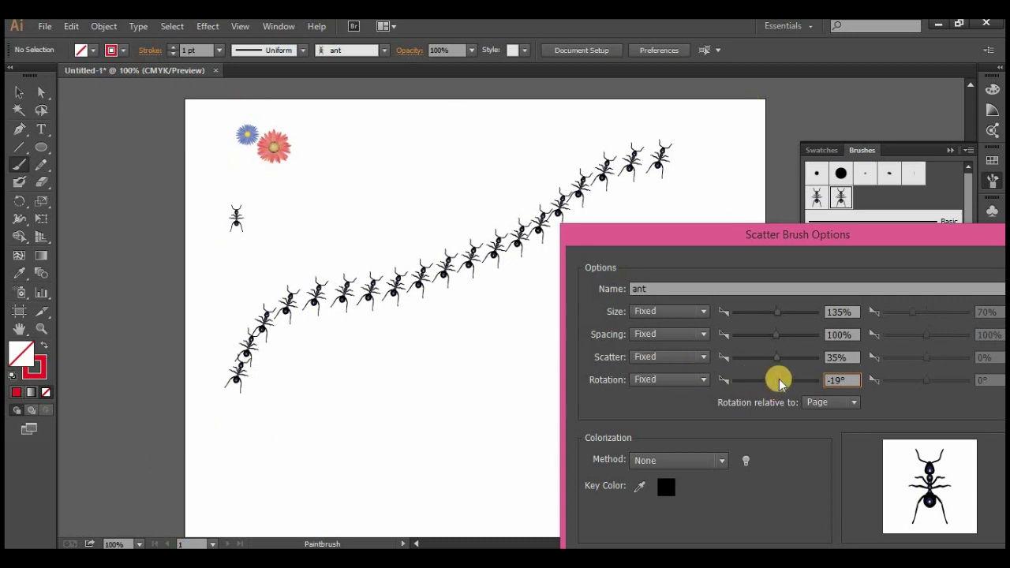
click(815, 403)
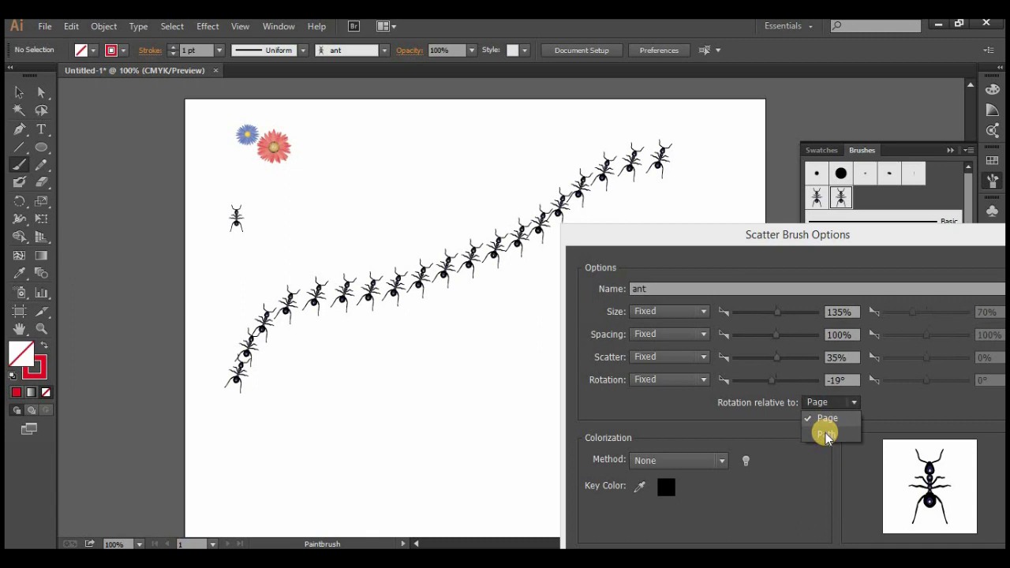
click(824, 433)
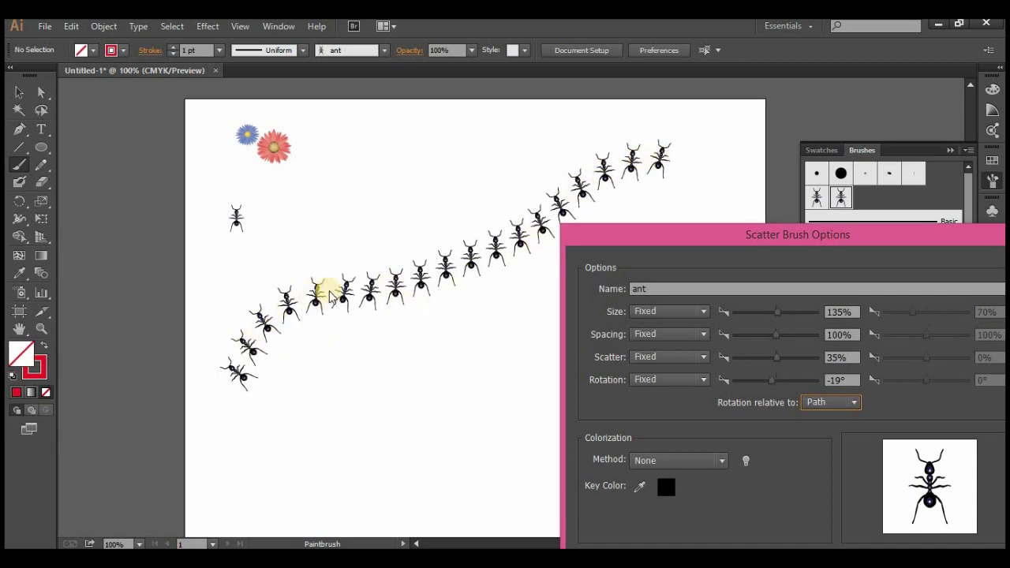
click(819, 403)
click(827, 424)
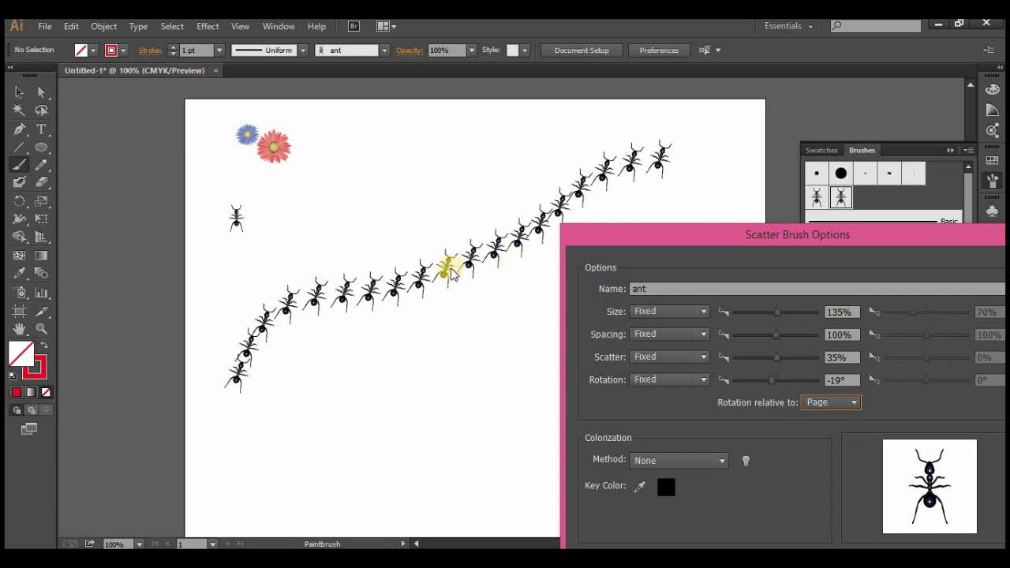
click(826, 406)
click(821, 433)
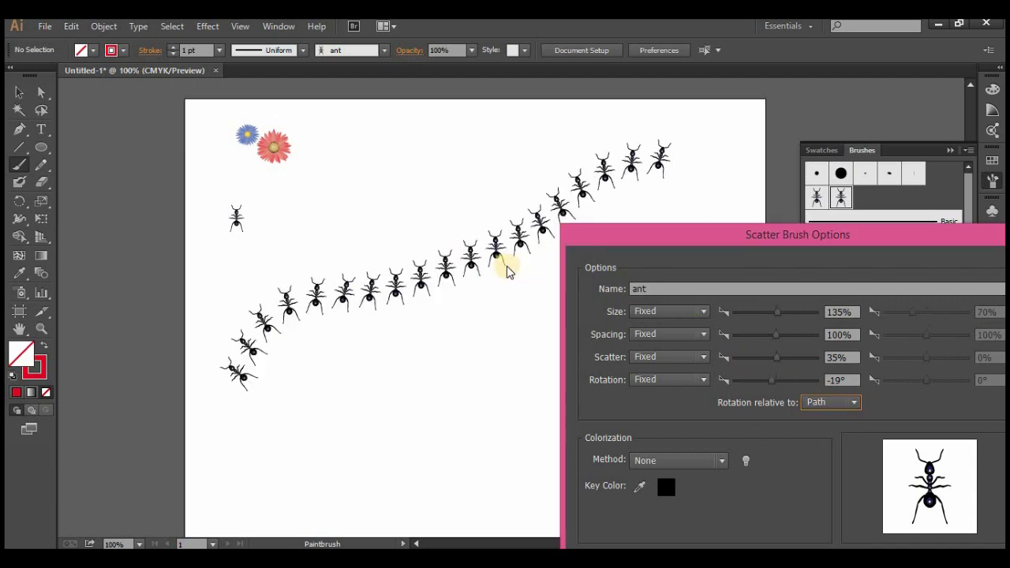
click(832, 408)
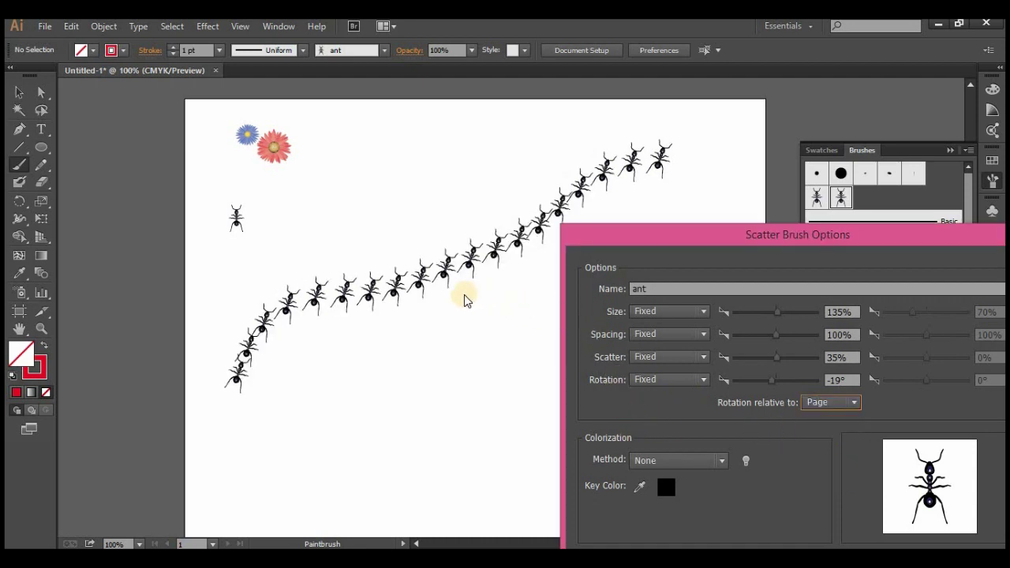
mouse_move(734, 235)
mouse_down()
mouse_move(722, 180)
mouse_move(774, 190)
mouse_up()
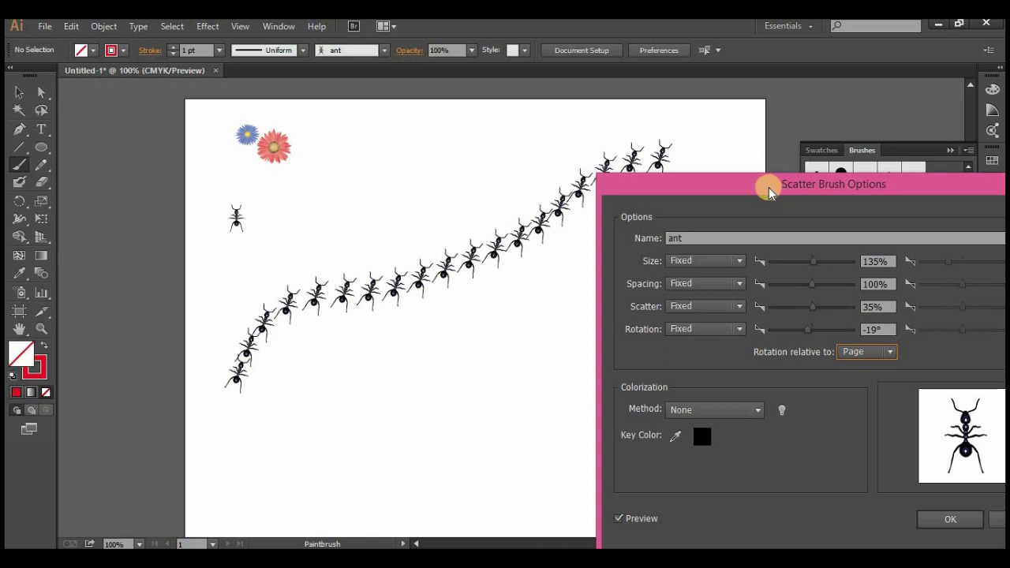
- Make the ant brush spacing random (100–199%) and size random (70–213%)
drag(757, 184, 741, 181)
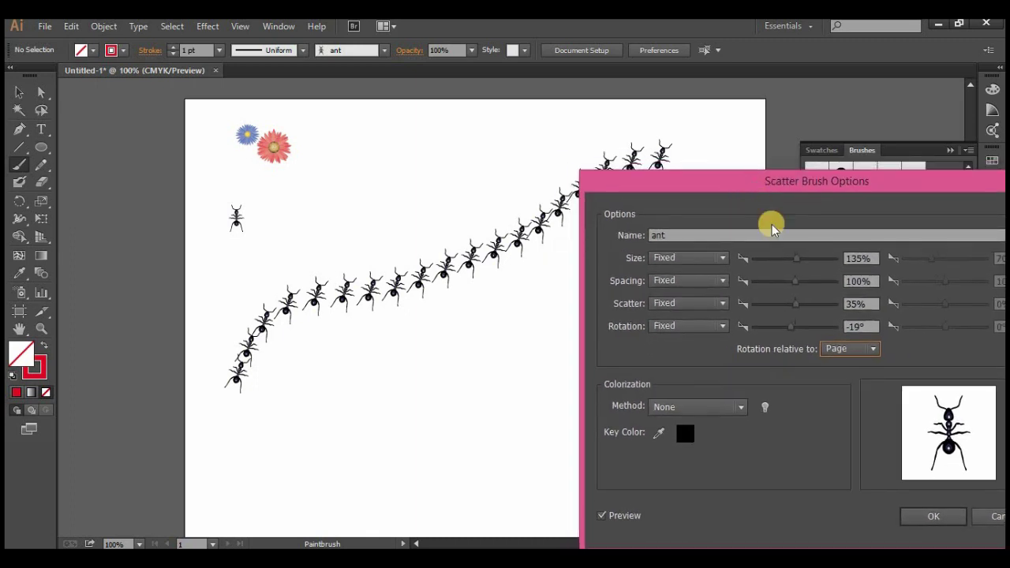
click(718, 280)
click(711, 311)
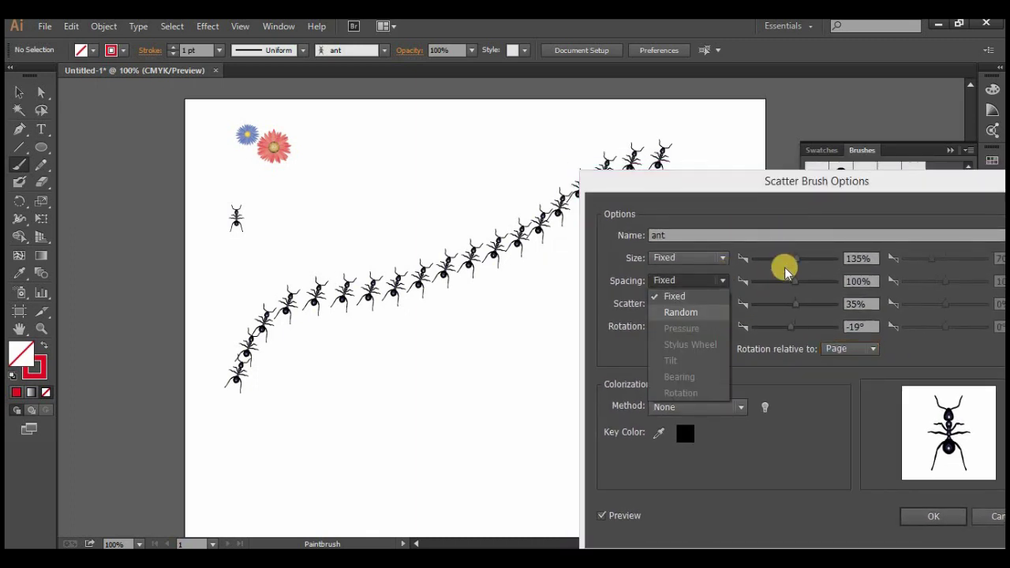
click(813, 283)
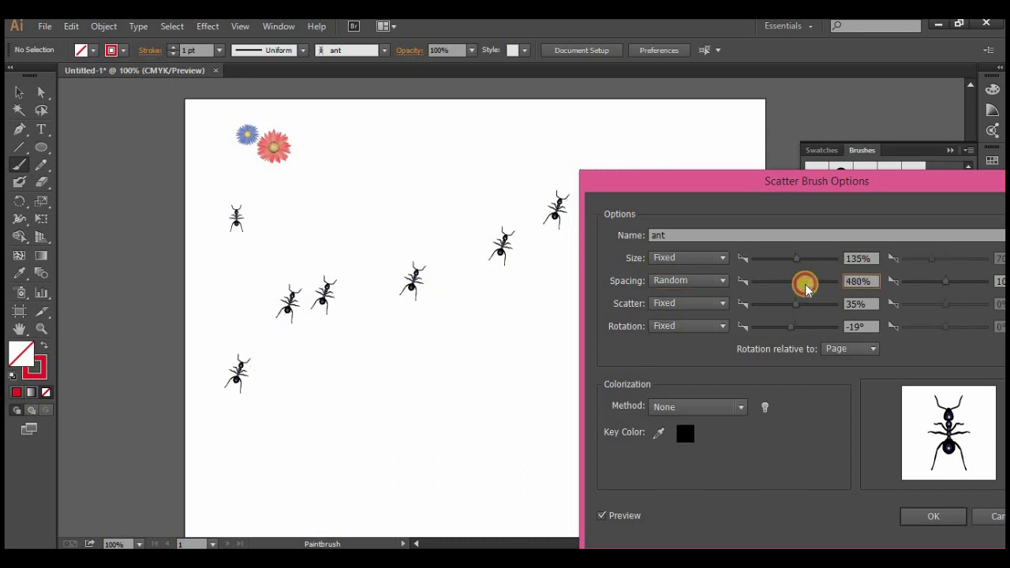
drag(805, 287, 800, 288)
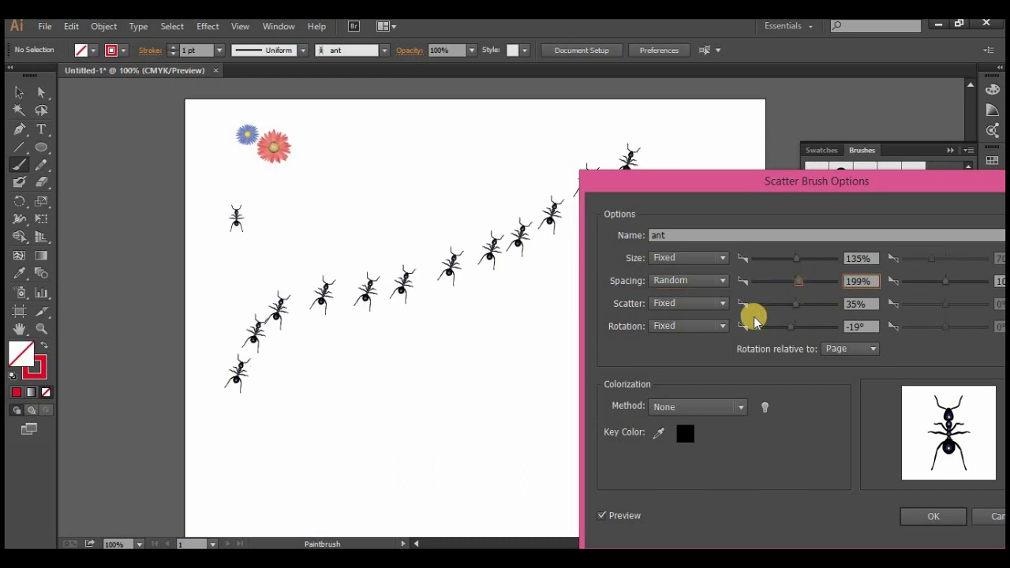
click(722, 259)
click(710, 291)
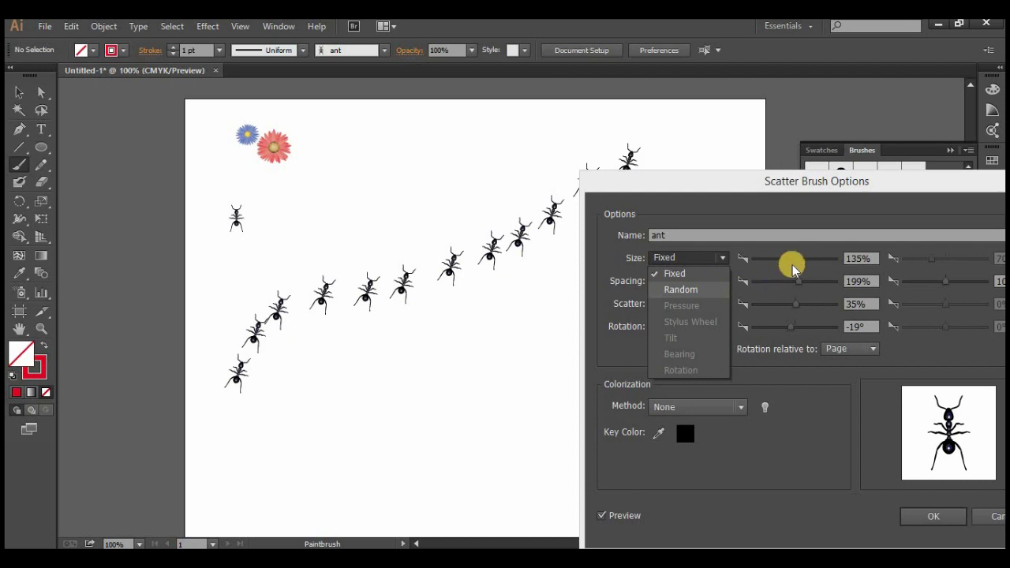
drag(932, 259, 957, 263)
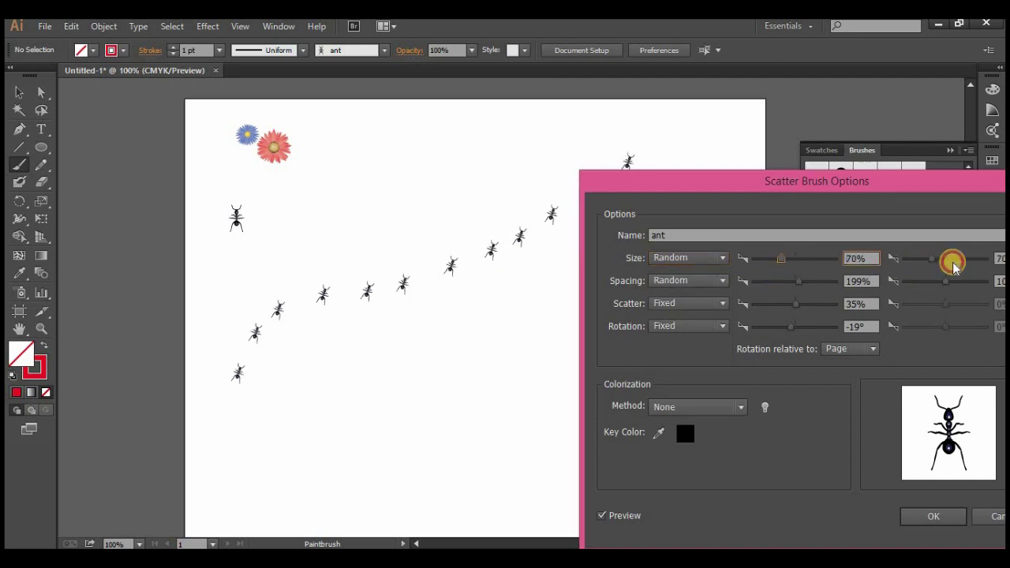
- Randomize ant rotation from -85° to 43°, confirm, and apply to existing ant strokes
click(684, 328)
click(687, 356)
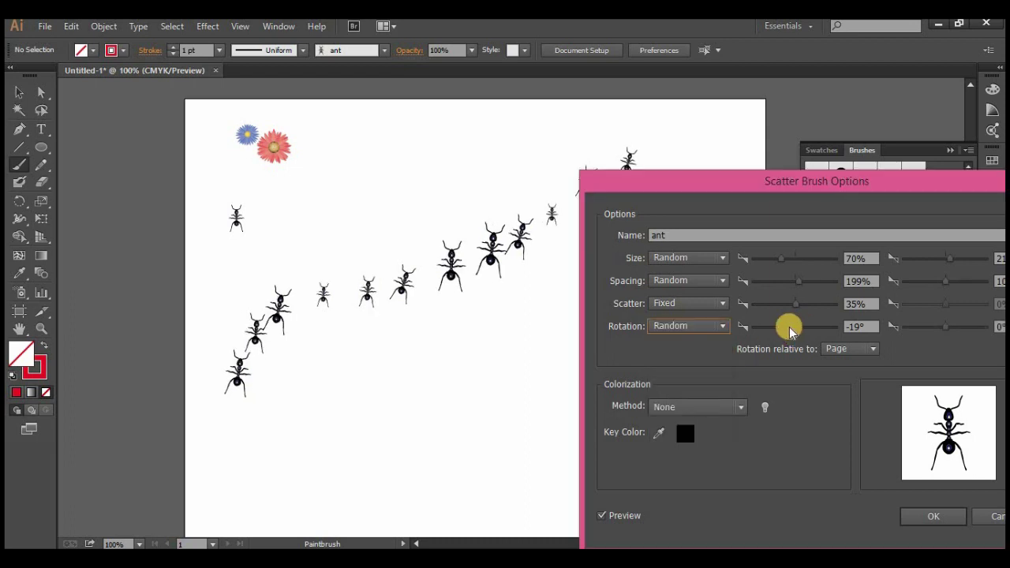
click(785, 329)
click(774, 329)
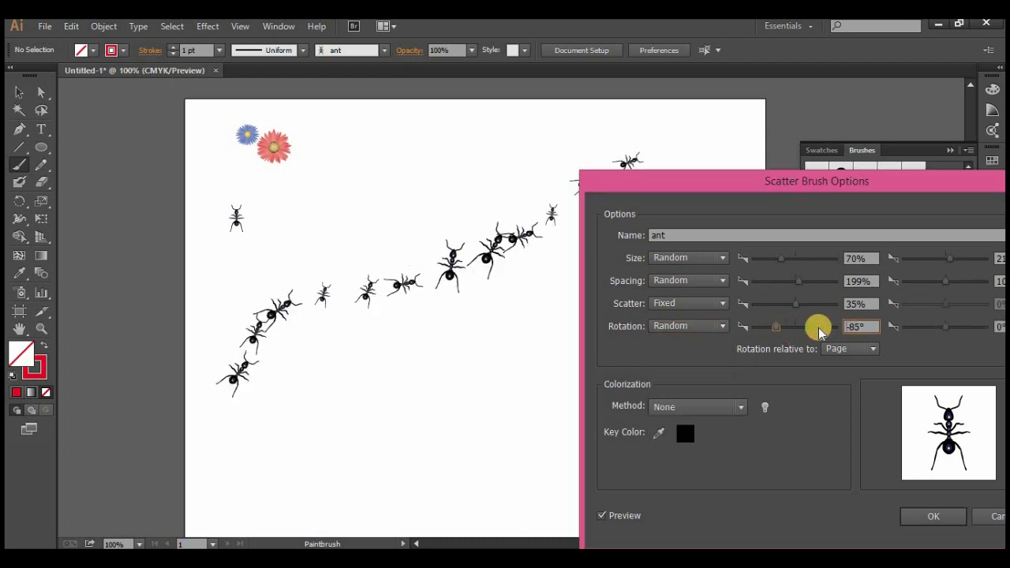
click(956, 329)
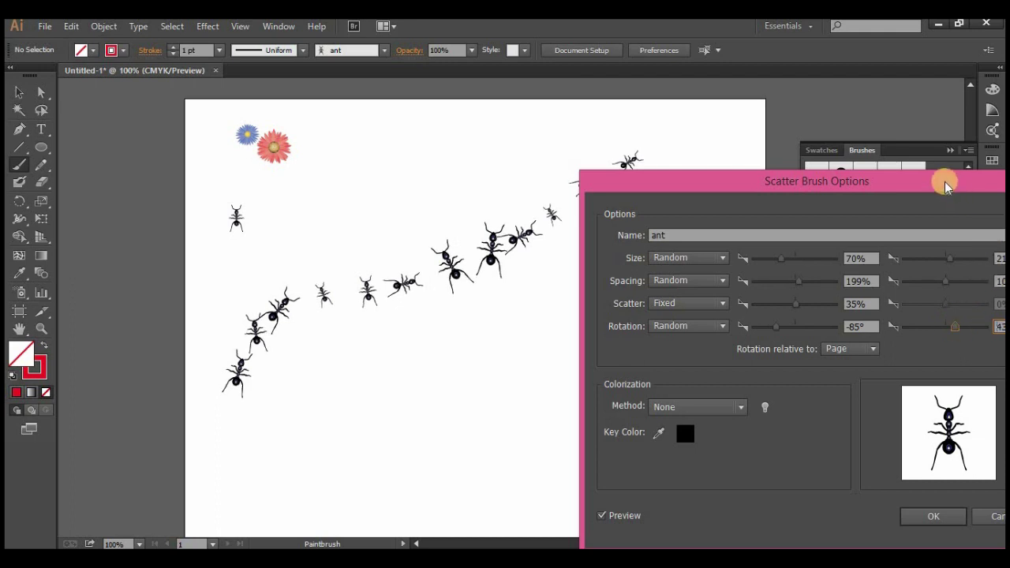
drag(829, 183, 687, 174)
click(794, 507)
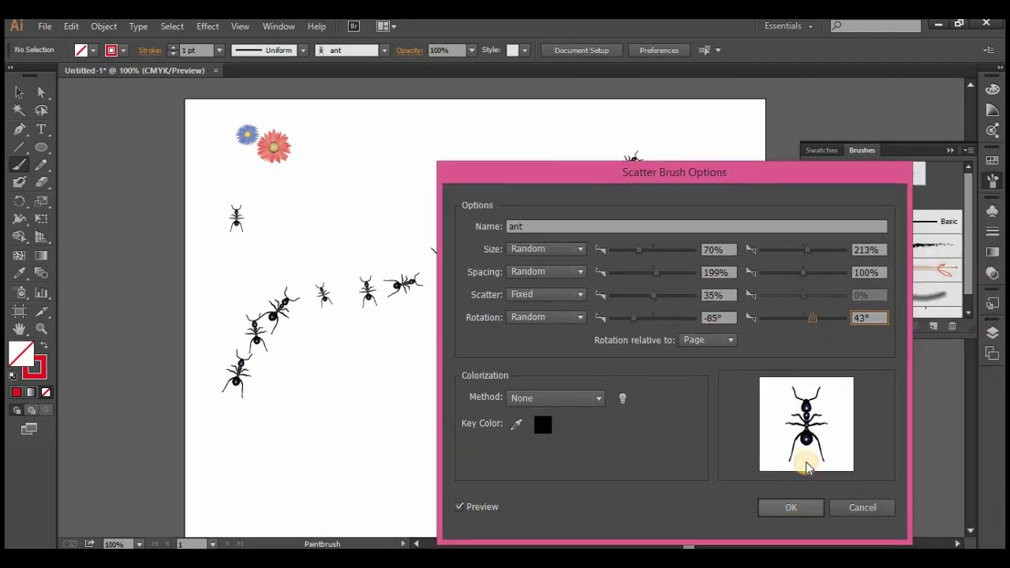
click(480, 308)
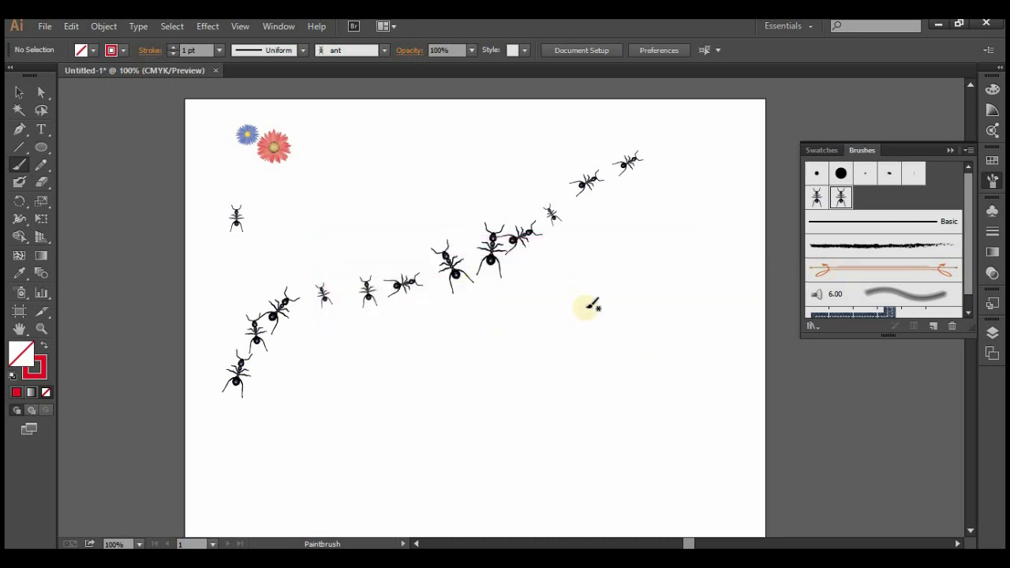
- Paint four ant-brush strokes looping across the lower and upper artboard and down the right edge
drag(382, 453, 426, 373)
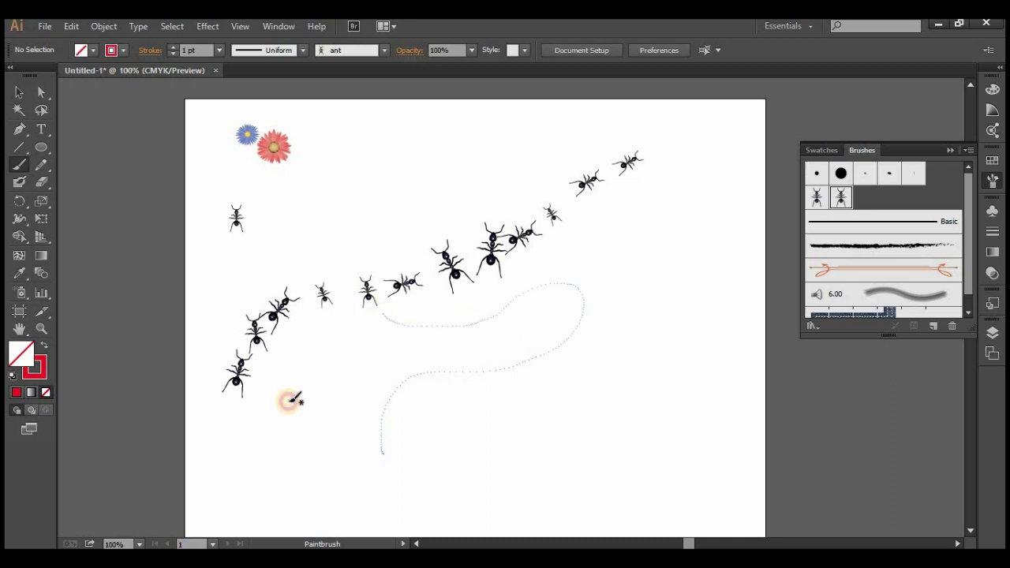
drag(558, 282, 289, 402)
drag(335, 228, 376, 136)
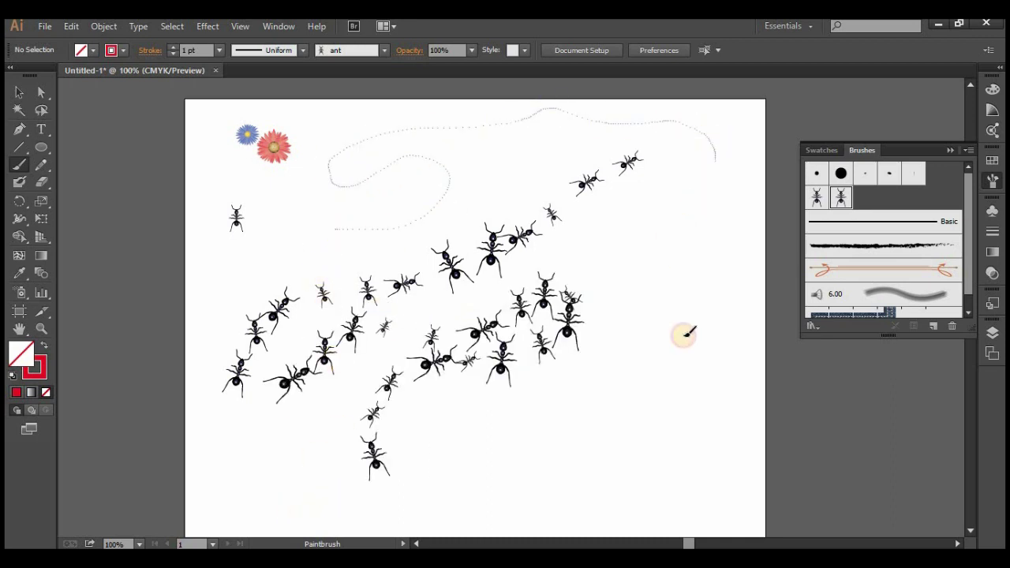
drag(600, 121, 577, 510)
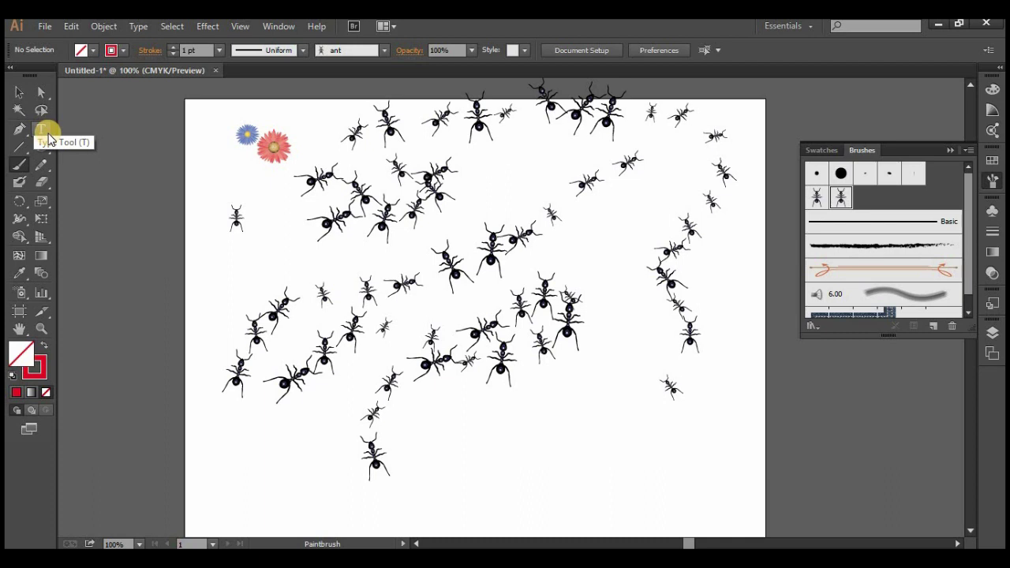
- Select and delete all the painted ant strokes
click(19, 92)
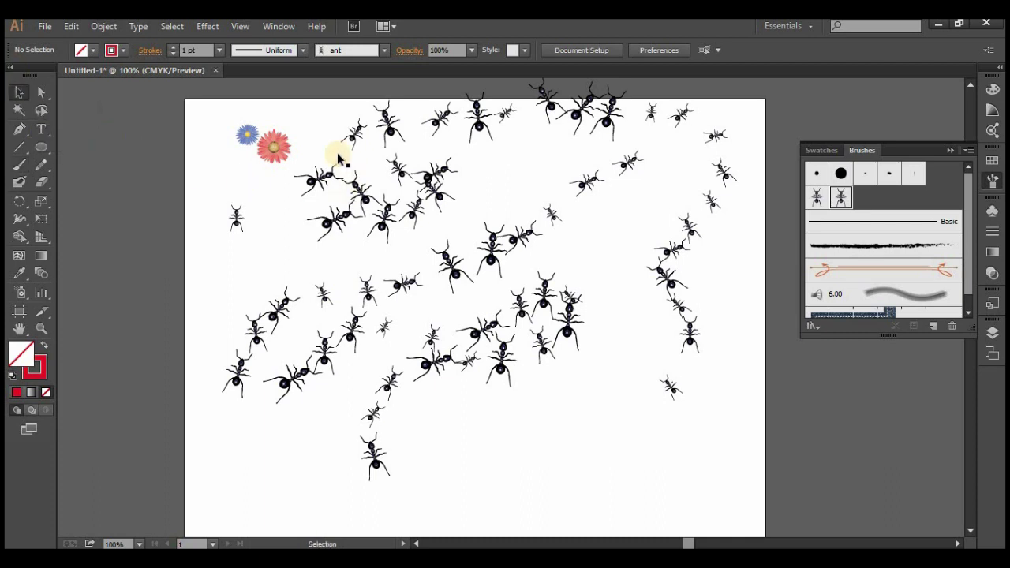
drag(330, 118, 515, 399)
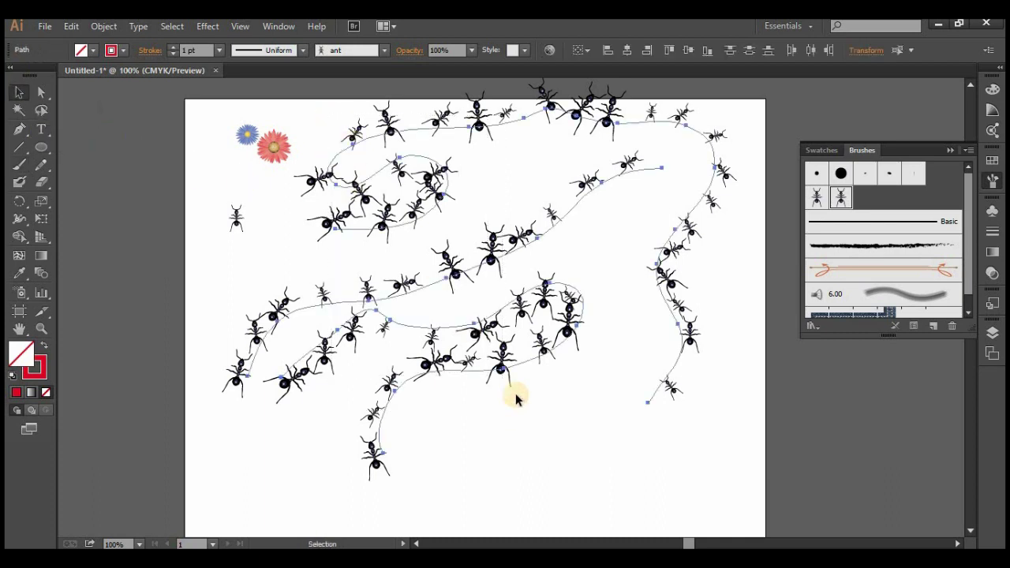
key(Delete)
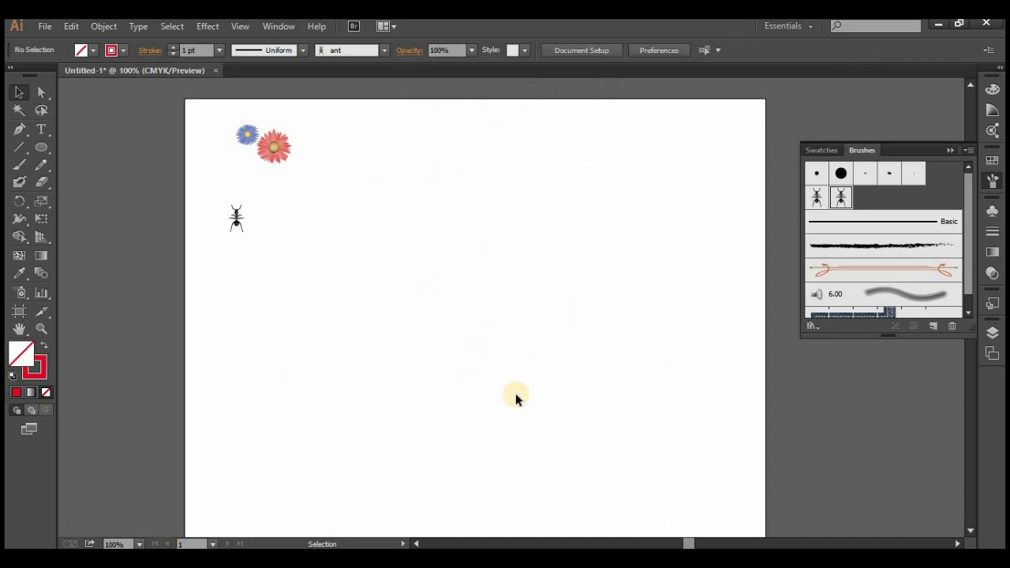
- Create a 'flowers sample' scatter brush from the two flowers with random size 74%–348%
drag(235, 114, 294, 153)
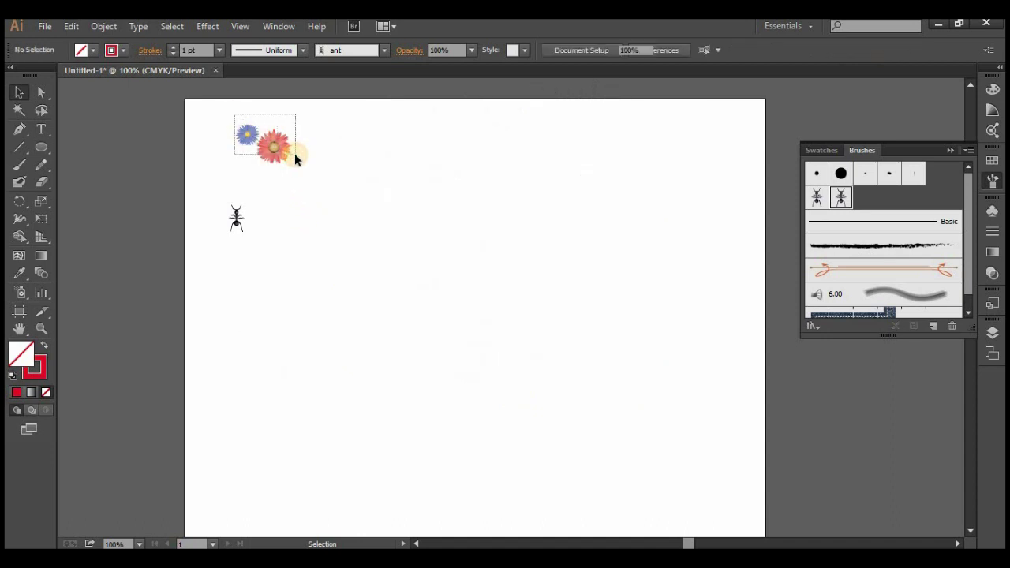
click(933, 327)
click(464, 316)
click(488, 395)
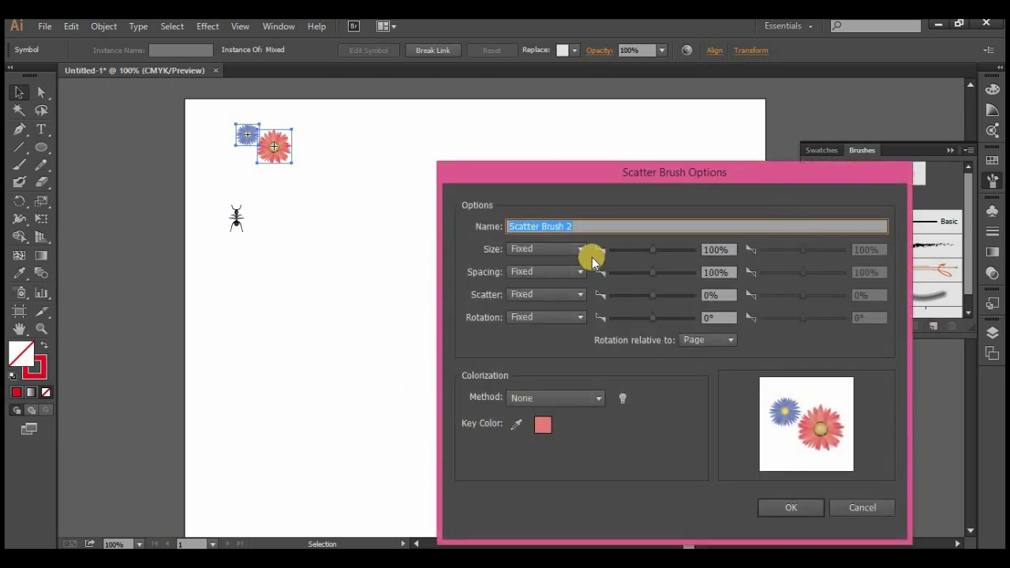
text(flowers sa)
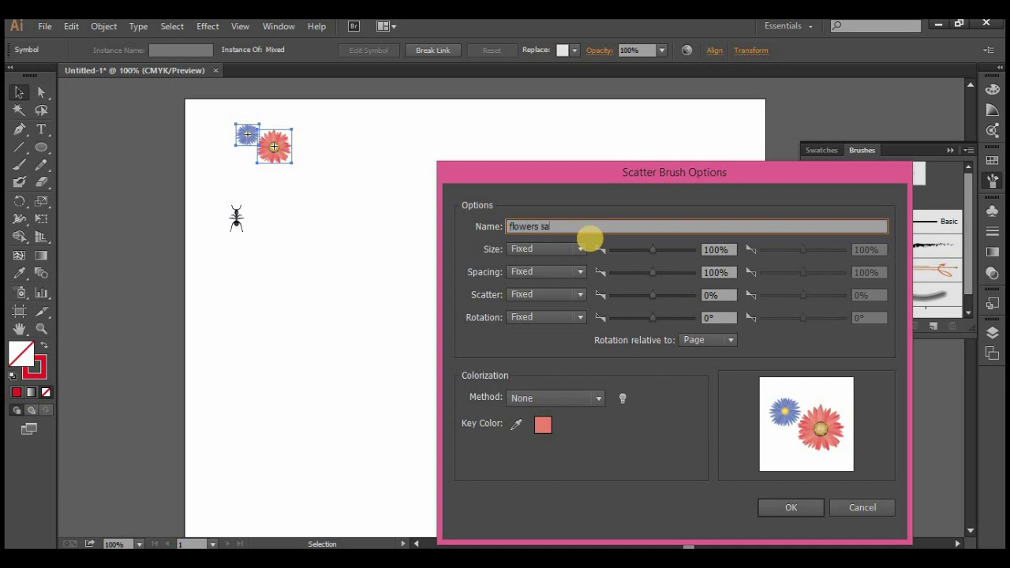
text(e)
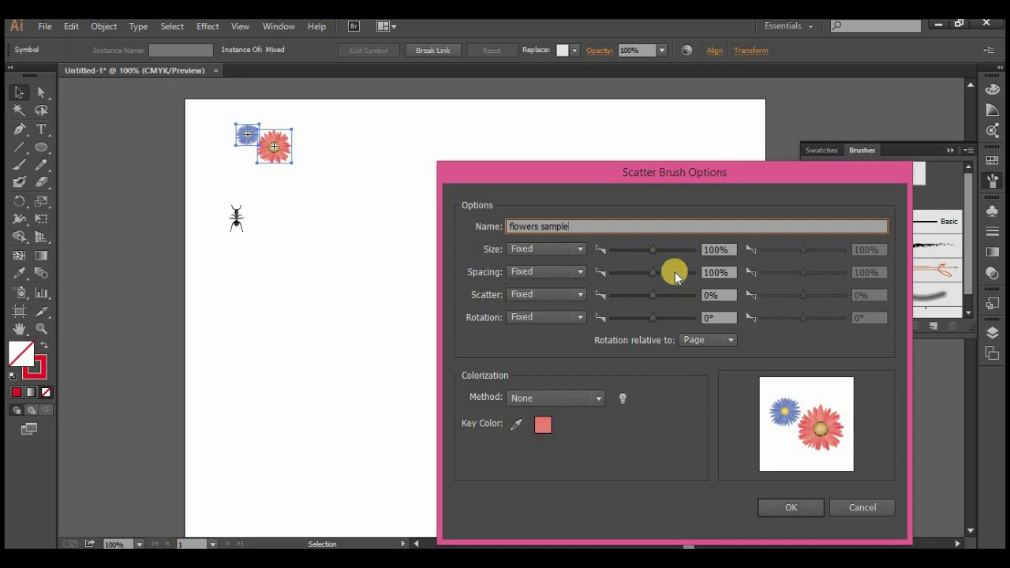
click(557, 248)
click(538, 281)
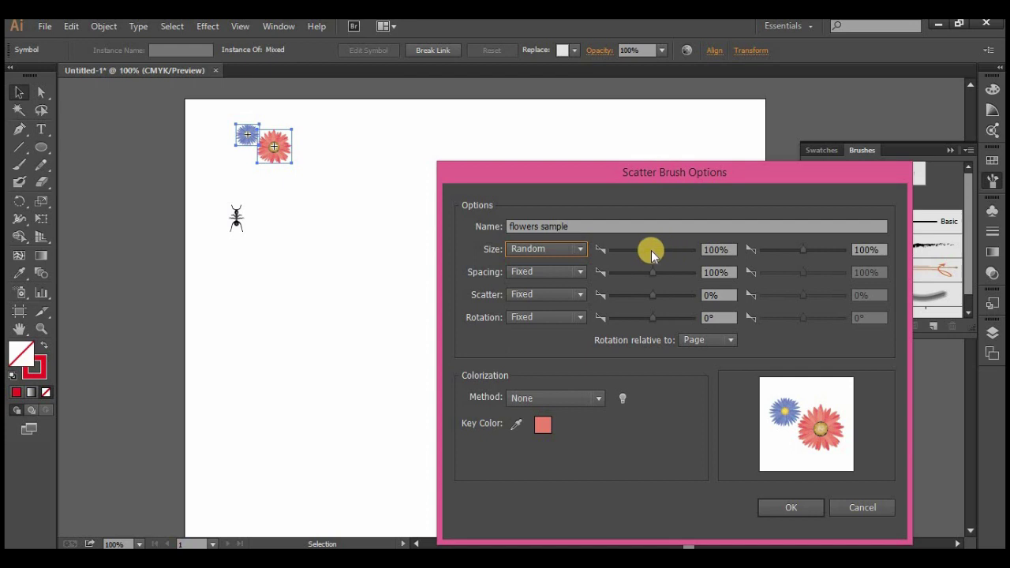
click(643, 251)
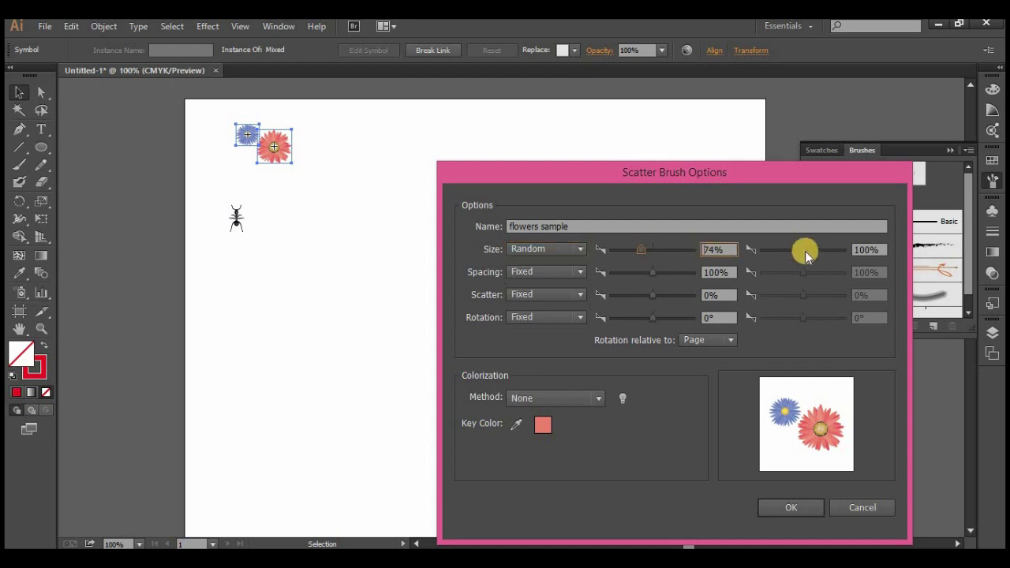
drag(811, 252, 814, 251)
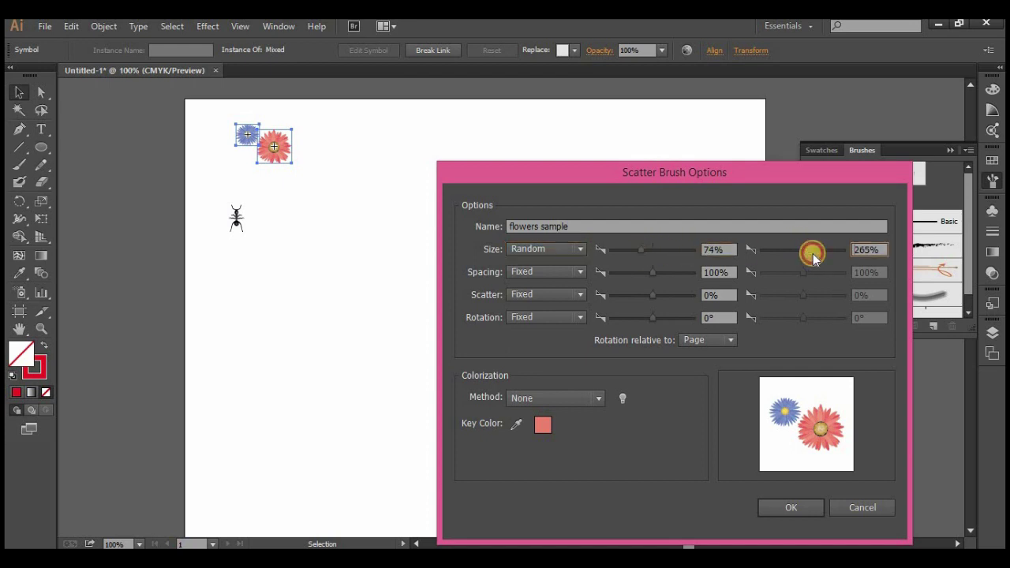
click(786, 505)
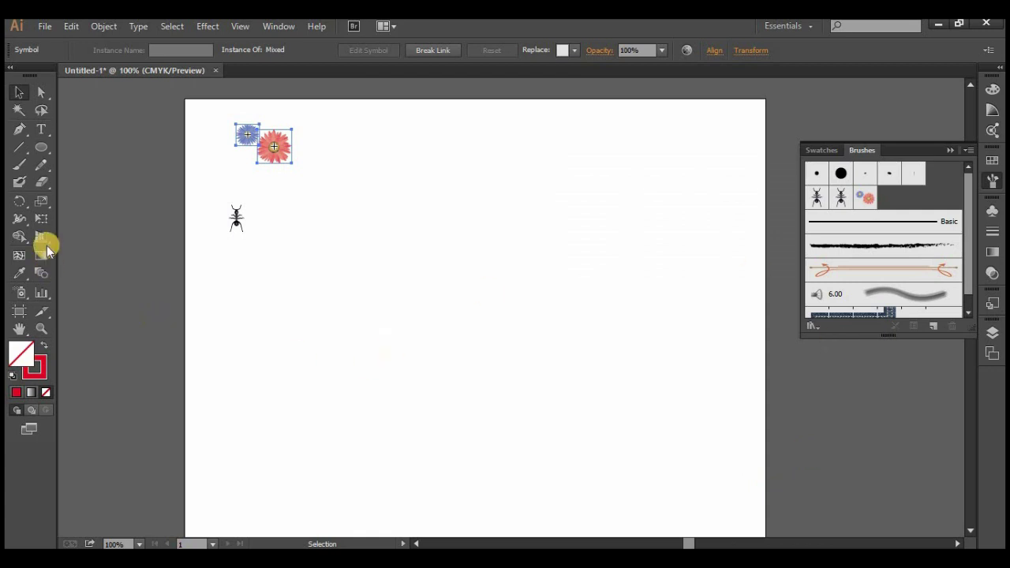
- Paint a diagonal flower-brush stroke and start lowering the flower brush's minimum size
click(20, 166)
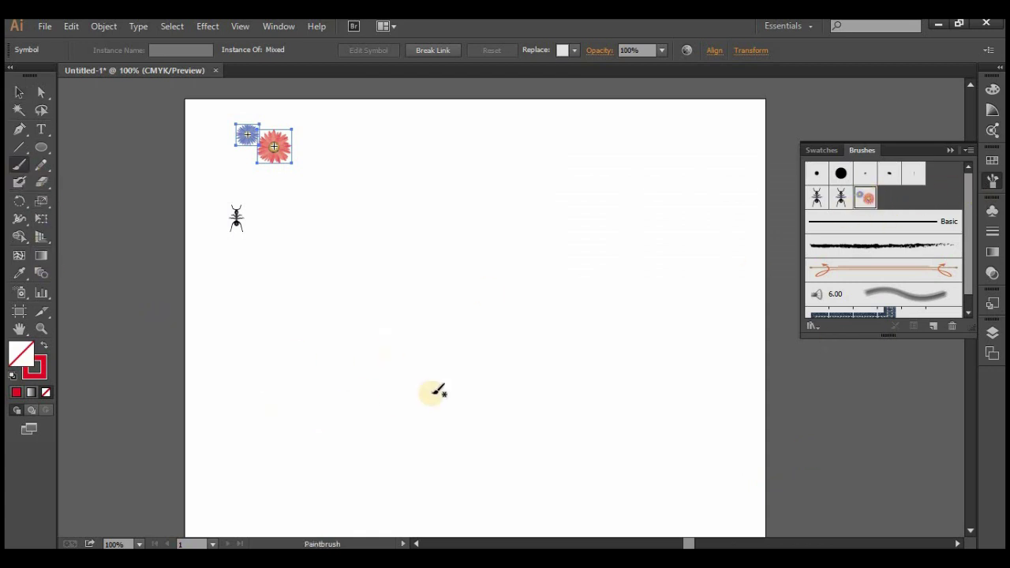
drag(276, 420, 592, 209)
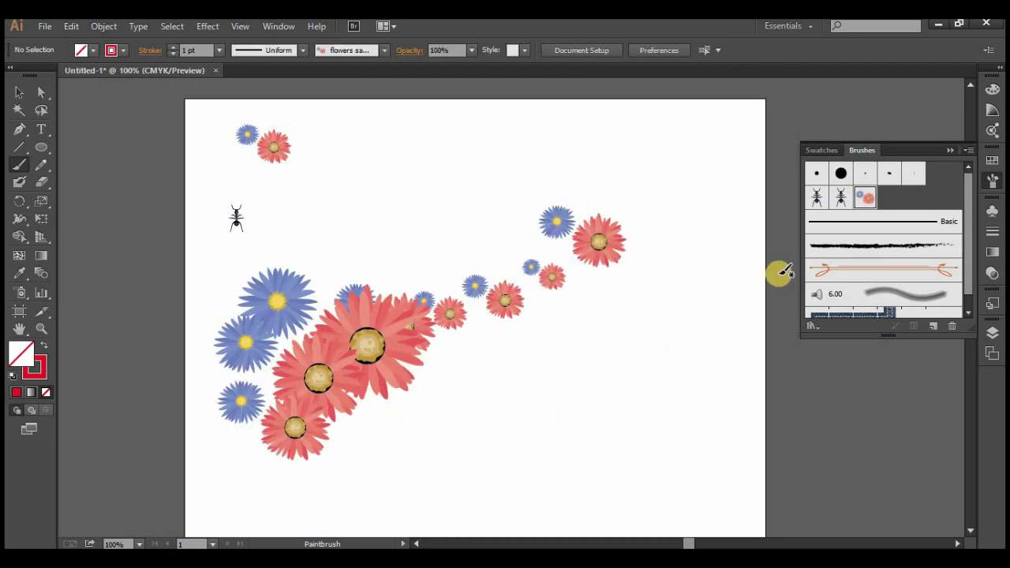
double_click(868, 201)
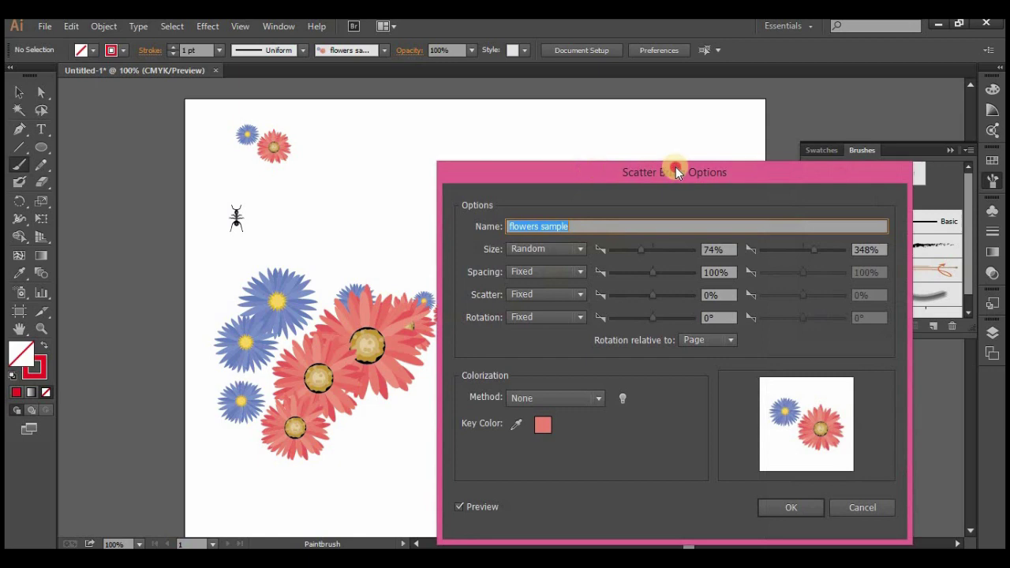
mouse_move(702, 173)
mouse_down()
mouse_move(903, 152)
mouse_move(764, 262)
mouse_up()
drag(734, 337, 726, 340)
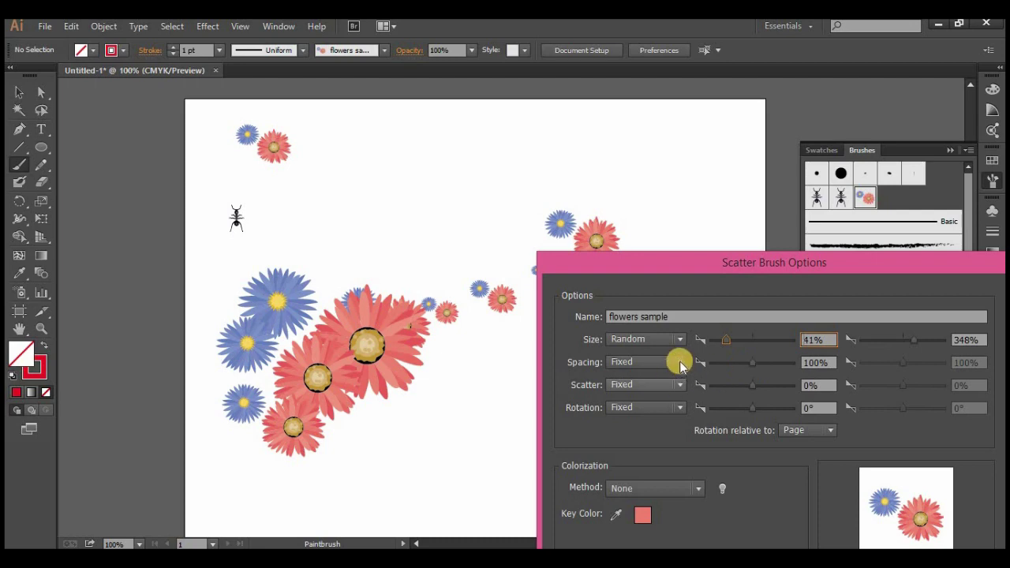
- Make the flower spacing random and the scatter random up to 202%
click(646, 362)
click(625, 393)
drag(754, 363, 760, 363)
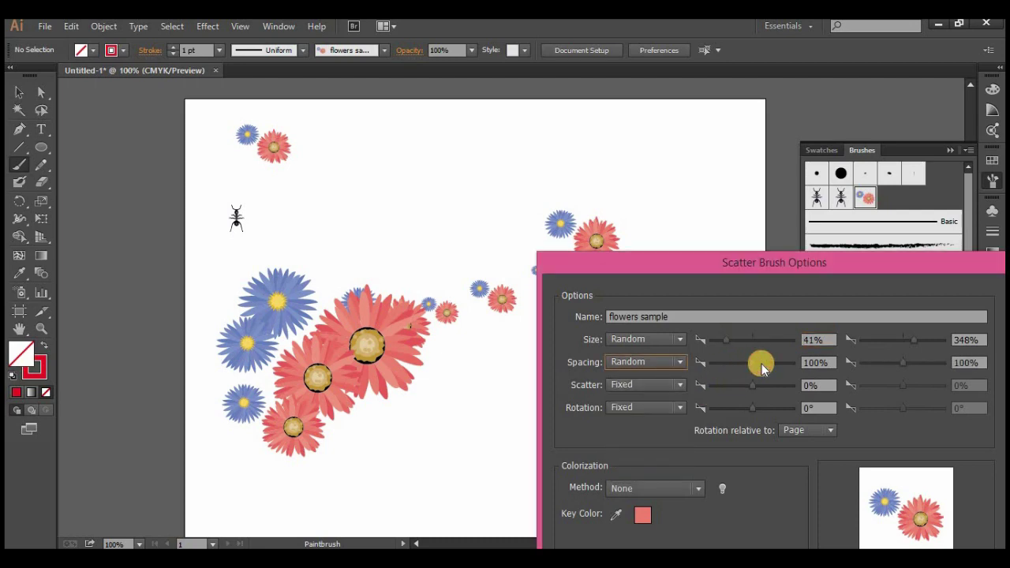
click(677, 386)
click(655, 414)
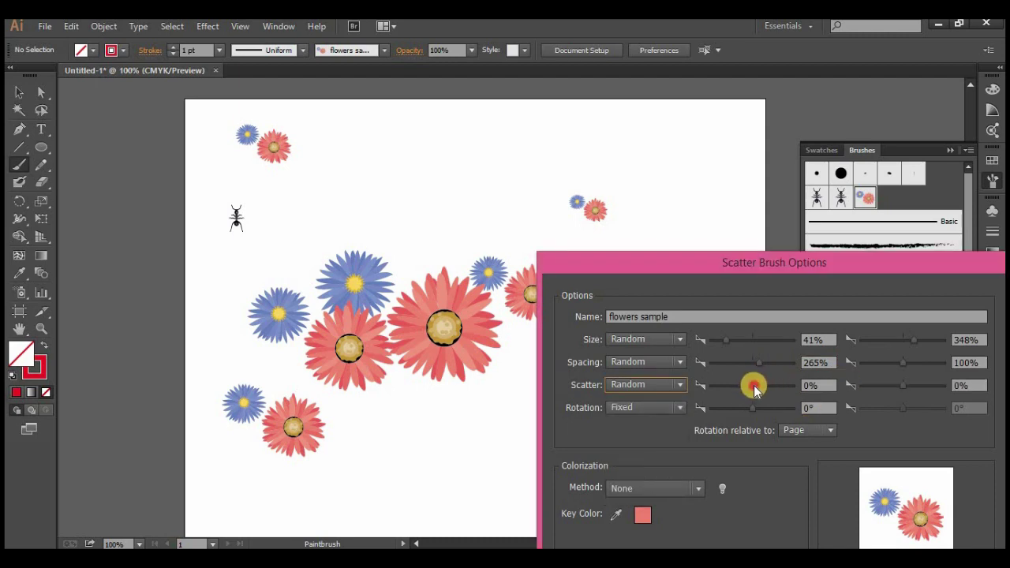
drag(752, 387, 753, 388)
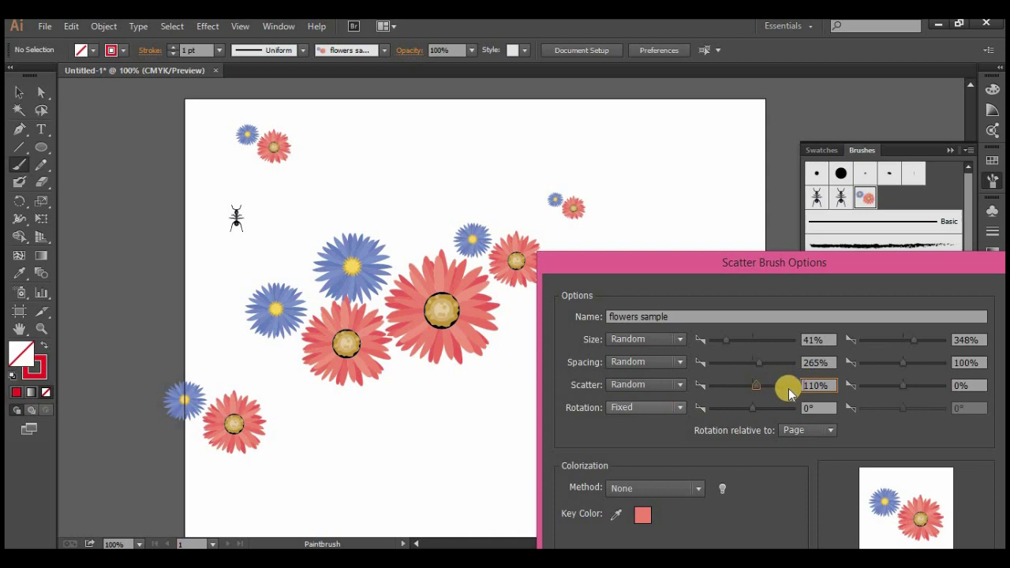
- Set the flower minimum size to 64% and spacing to 80–100%
click(736, 340)
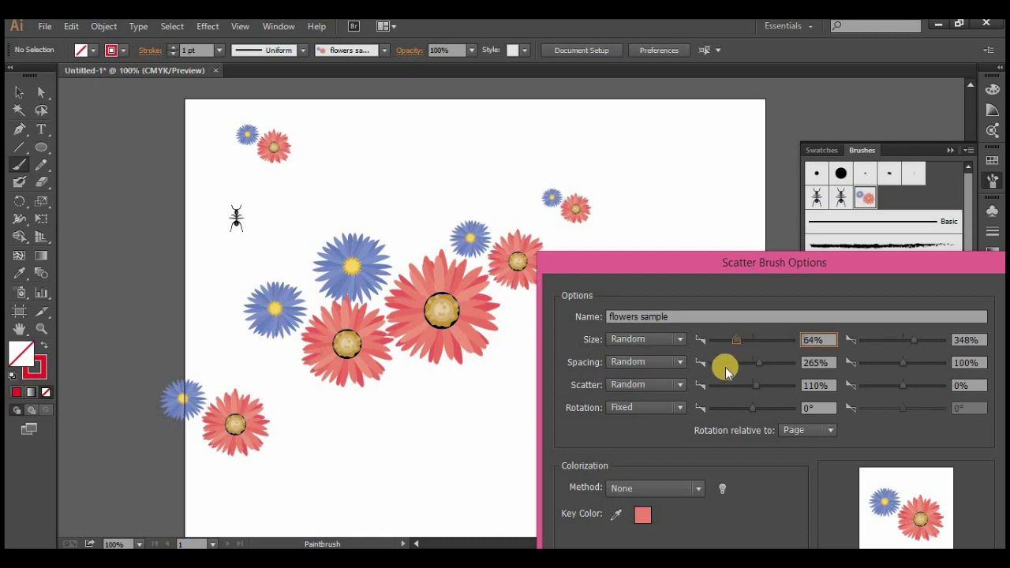
mouse_move(772, 363)
mouse_down()
mouse_move(743, 362)
mouse_move(762, 387)
mouse_up()
click(756, 385)
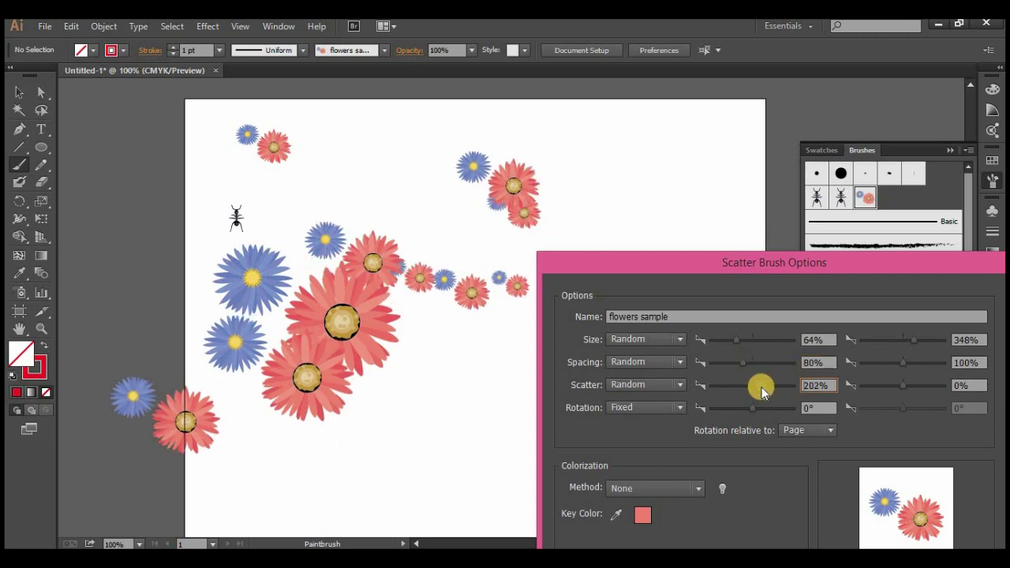
drag(766, 263, 736, 135)
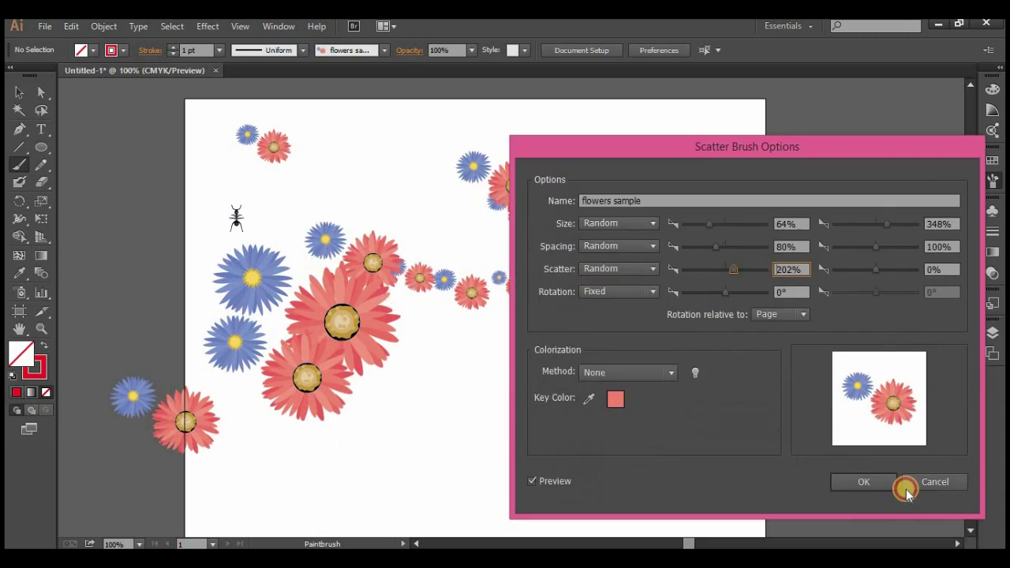
- Apply the new settings to the existing flower stroke and paint six more flower strokes across the artboard
click(849, 469)
click(490, 305)
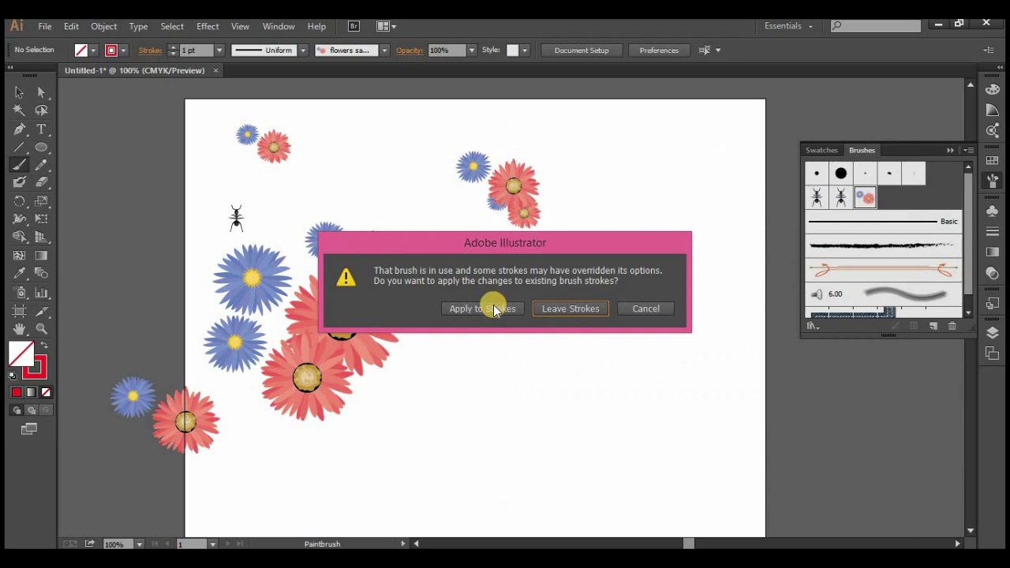
drag(461, 333, 574, 315)
mouse_move(564, 253)
mouse_down()
mouse_move(612, 258)
mouse_move(492, 251)
mouse_up()
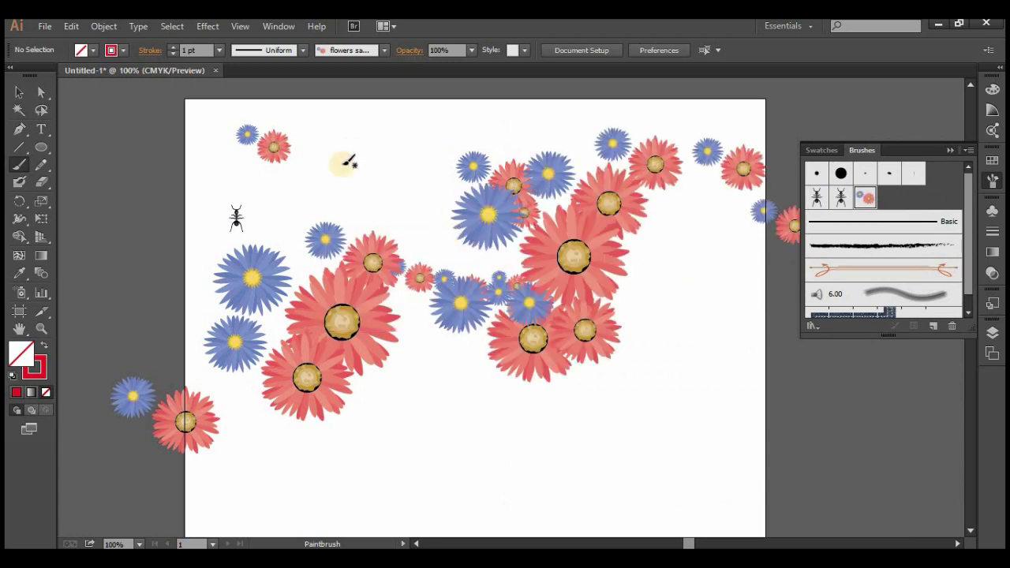
drag(344, 164, 427, 361)
drag(377, 451, 490, 415)
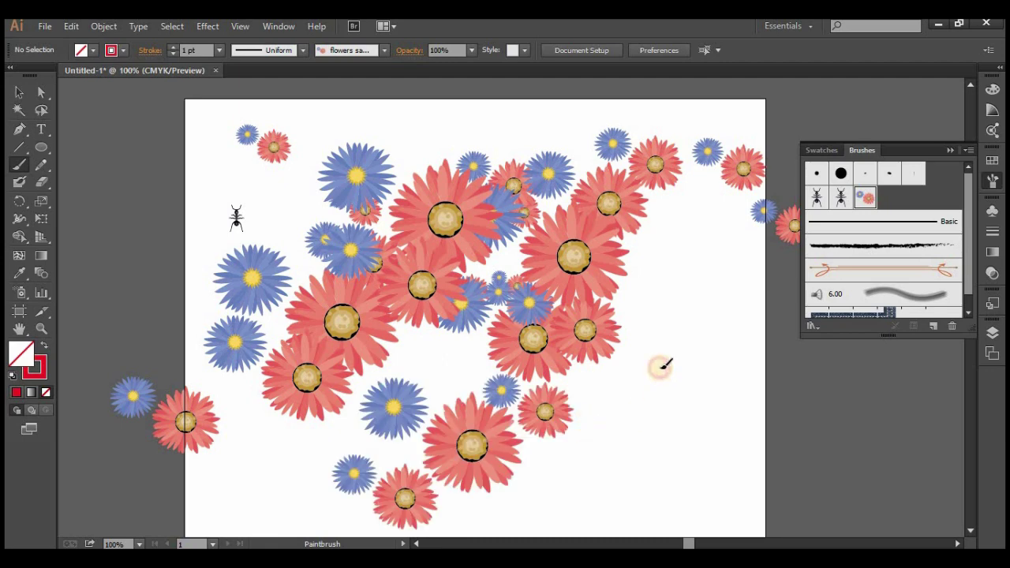
drag(589, 417, 674, 294)
drag(462, 334, 473, 394)
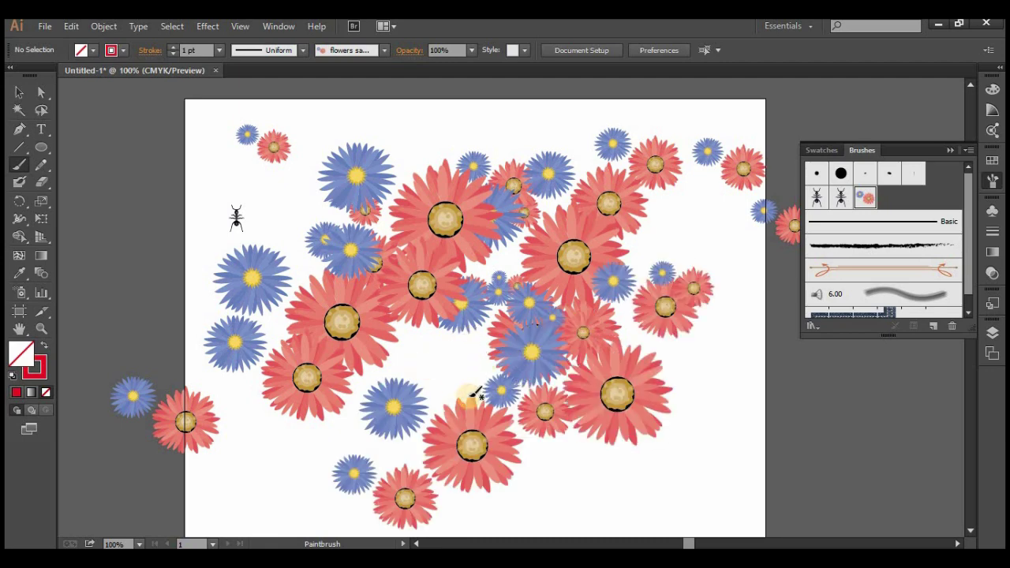